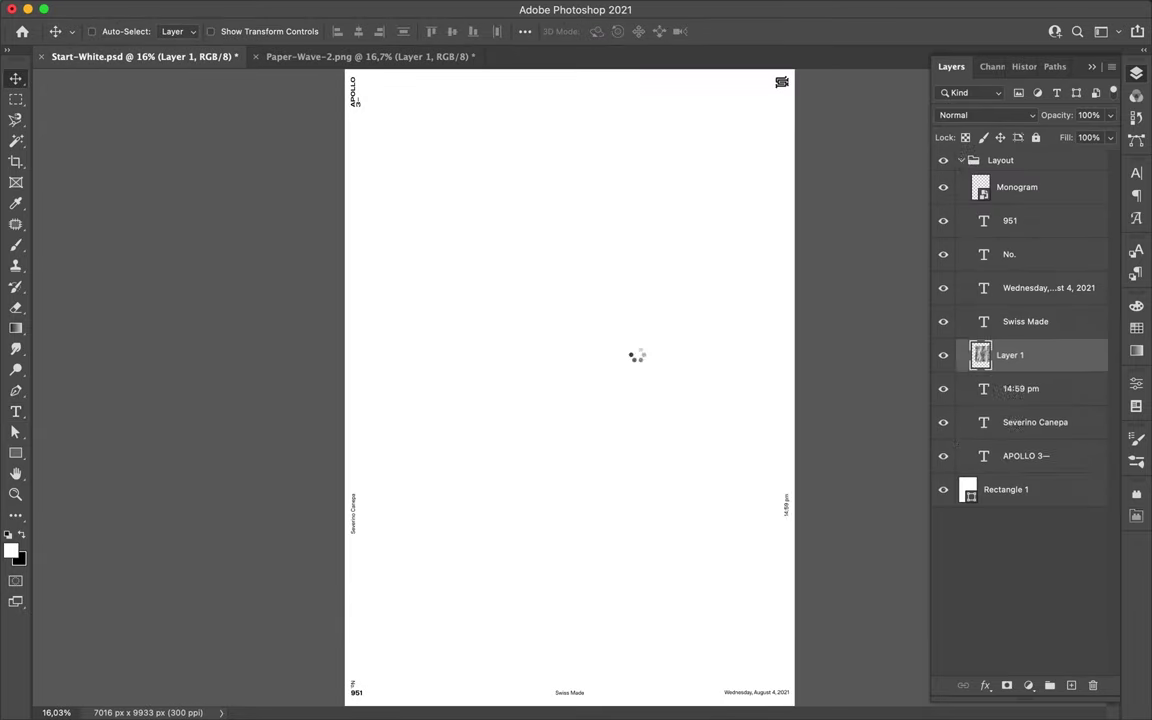
Copy the monogram to the bottom right and duplicate the wave texture in Multiply mode.
left_click_drag(594, 325, 725, 592)
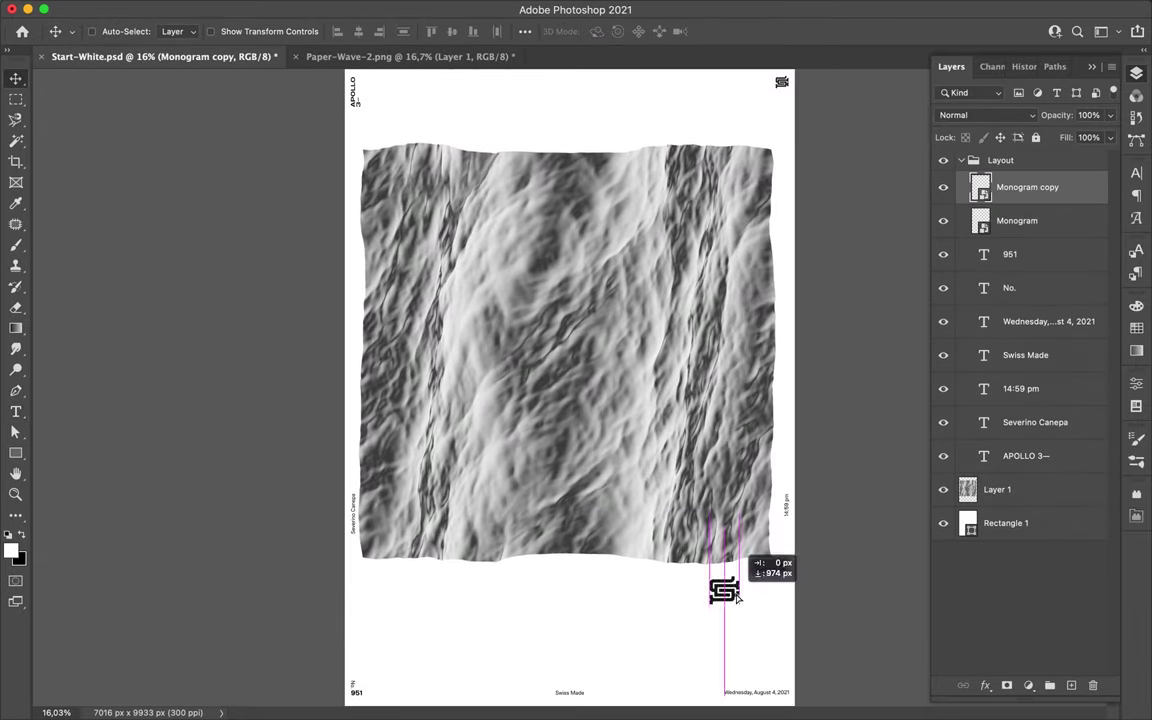
key("ctrl+j")
left_click(985, 115)
left_click(880, 165)
key("u")
left_click(176, 31)
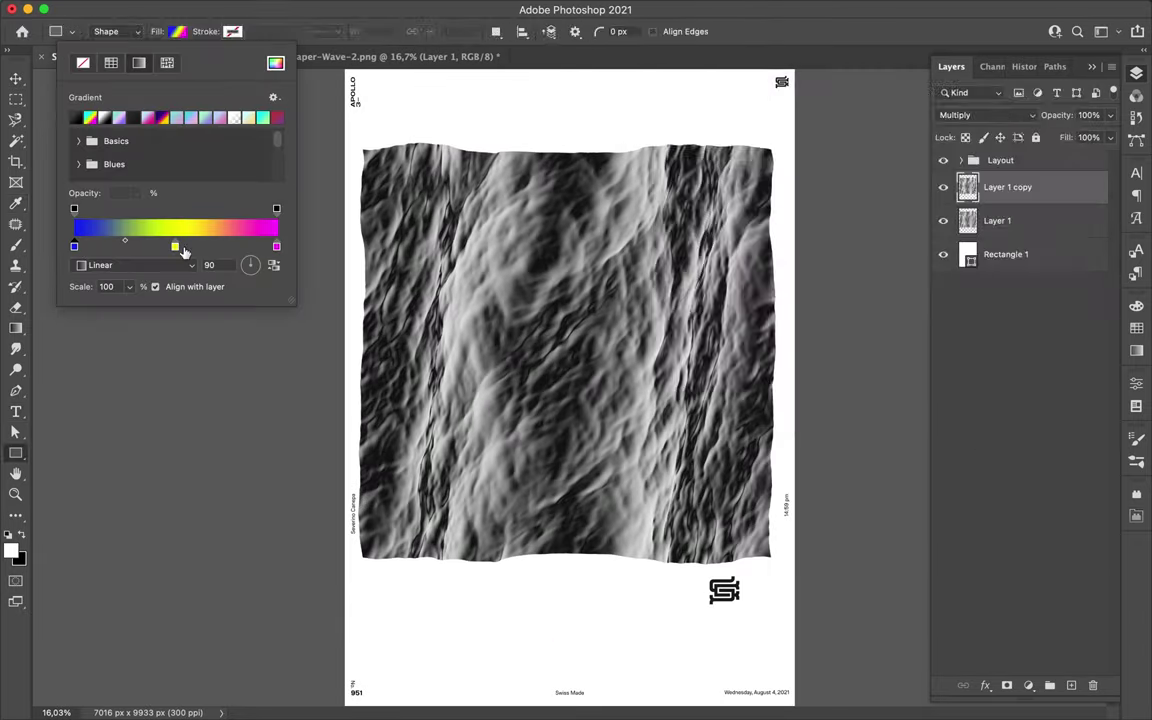
Draw a blue-yellow-magenta gradient rectangle over the wave texture.
double_click(276, 246)
key("Return")
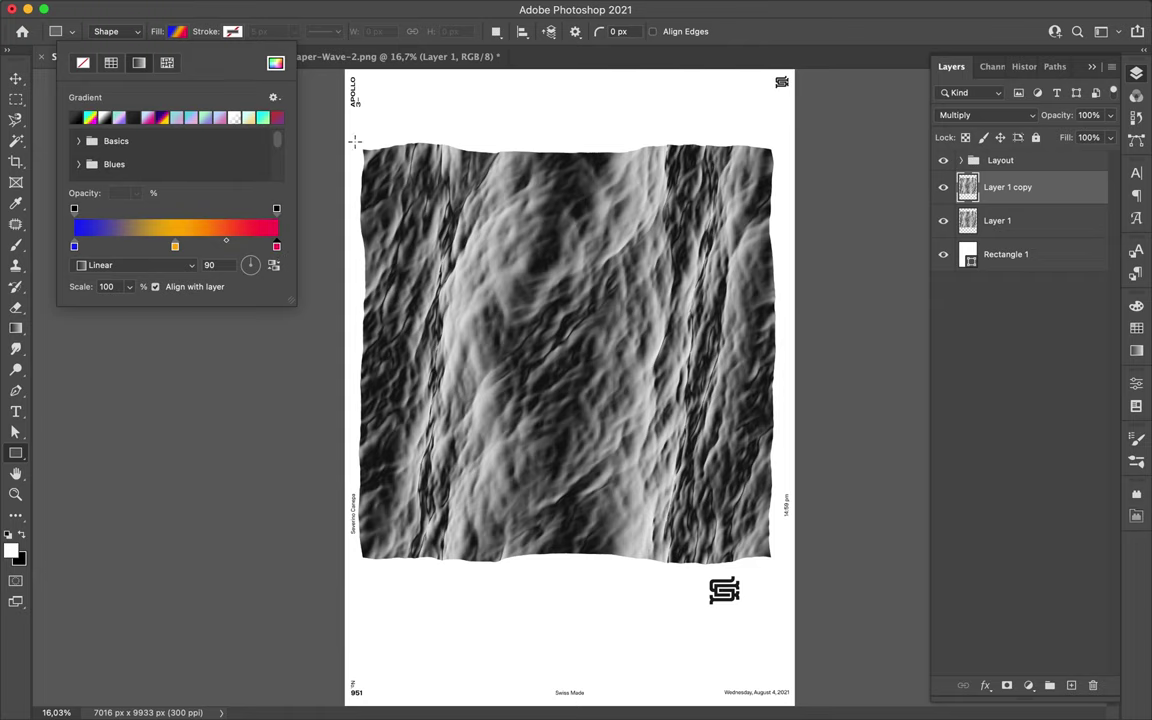
left_click_drag(355, 142, 784, 560)
left_click(1000, 220)
left_click(985, 115)
left_click(1040, 195)
left_click(985, 115)
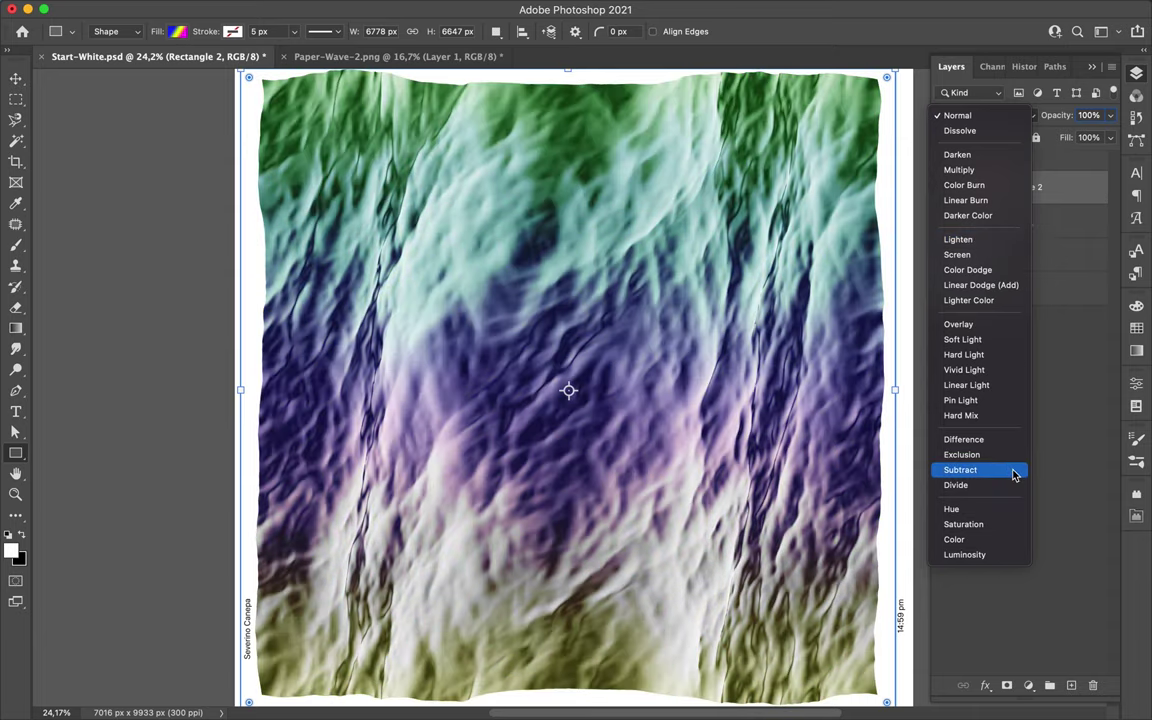
Blend the gradient rectangle with Subtract, then try and remove a Hue/Saturation adjustment.
left_click(1013, 474)
key("ctrl+0")
left_click(1028, 685)
left_click(990, 463)
mouse_move(989, 490)
left_mouse_down()
mouse_move(870, 490)
mouse_move(1054, 488)
left_mouse_up()
left_click(1092, 678)
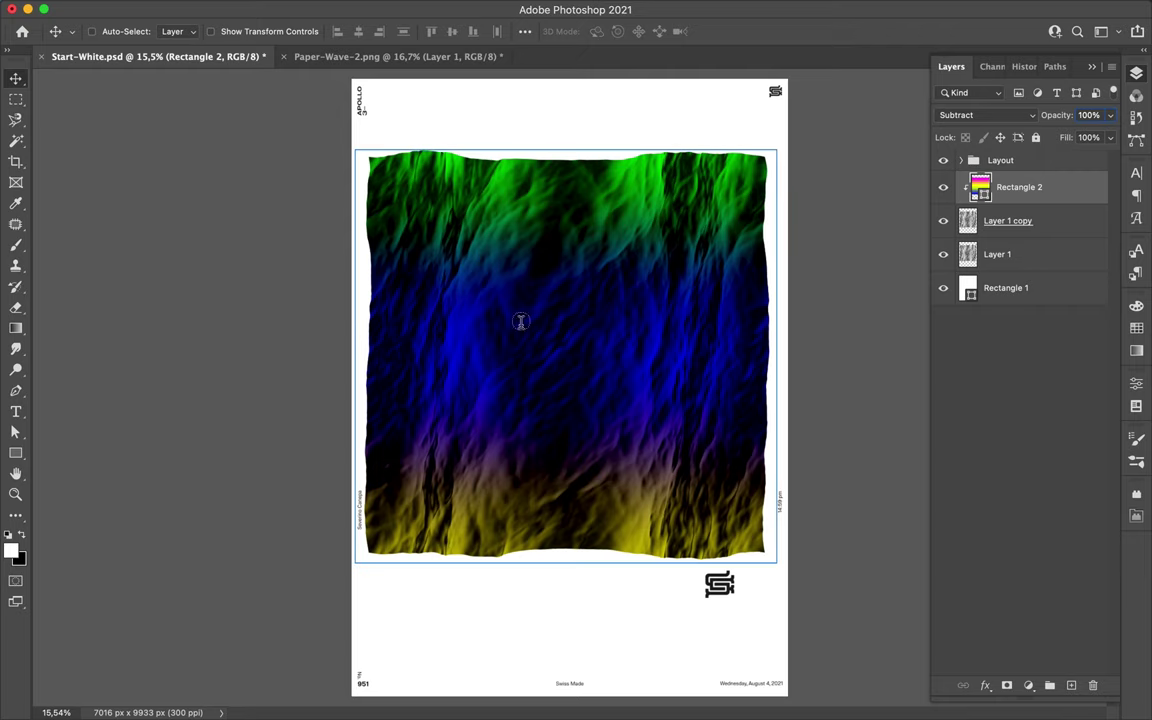
Add the PAPER title near the page top in Kallisto Bold and resize it.
key("t")
left_click(483, 129)
left_click(1136, 173)
left_click(985, 196)
type("kall")
left_click(857, 290)
key("ctrl+t")
key("Return")
Duplicate PAPER below itself and switch the copy's font to Brevier.
mouse_move(570, 155)
left_mouse_down()
mouse_move(518, 120)
mouse_move(597, 170)
left_mouse_up()
left_click(1136, 173)
left_click(985, 196)
type("brev")
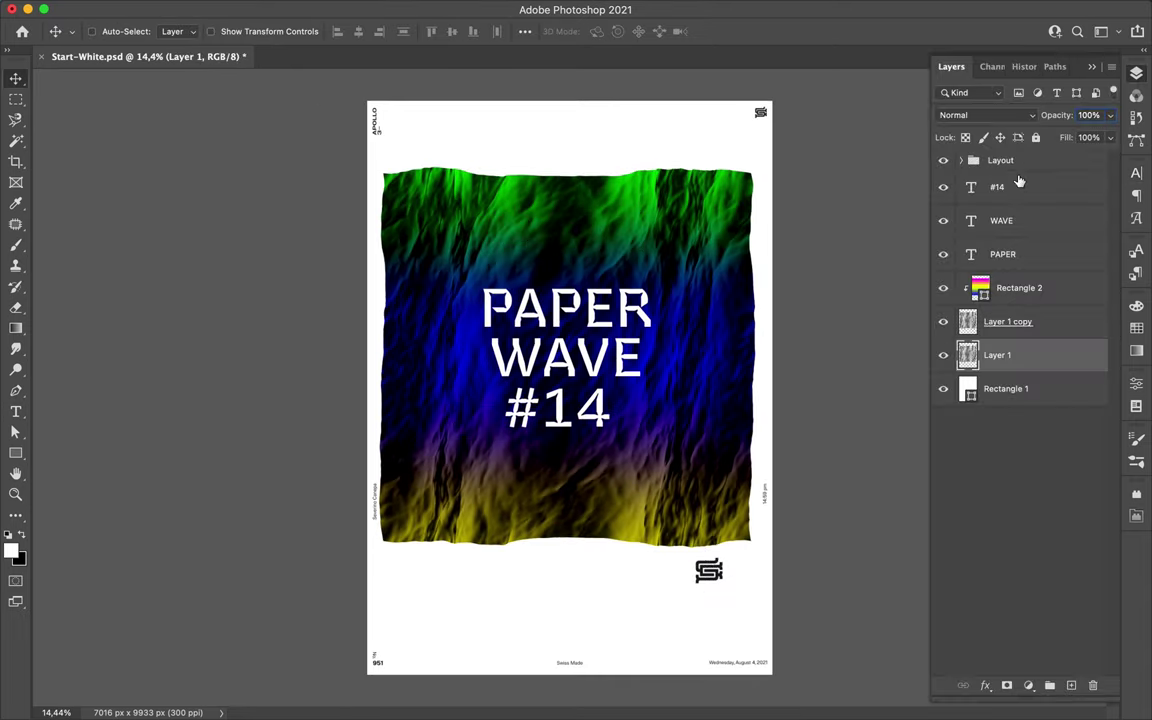
Move the gradient layer and clip it onto the texture below.
left_click(944, 323)
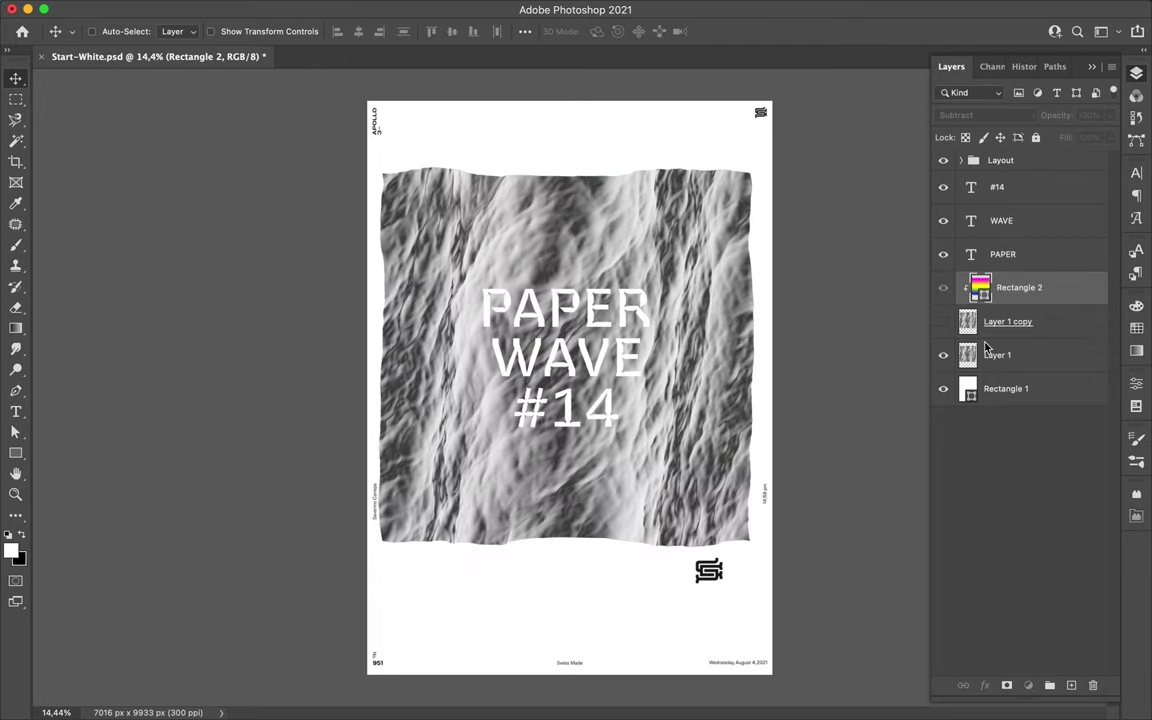
left_click_drag(985, 347, 980, 335)
key("u")
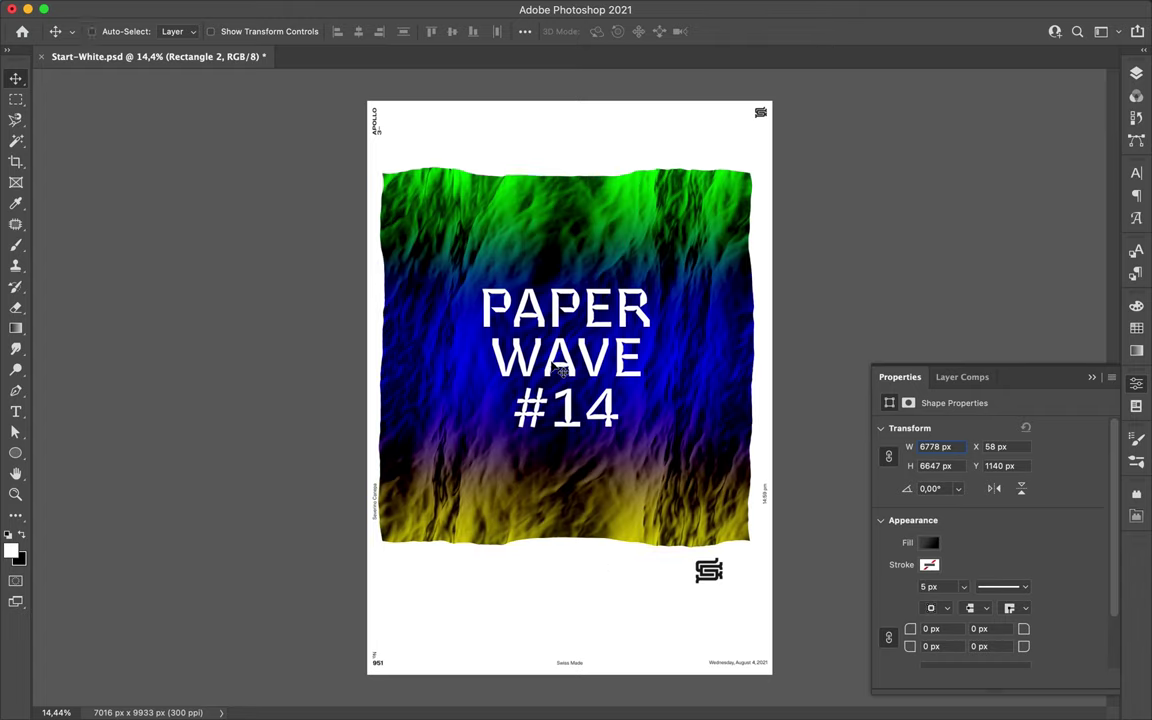
Draw a black-filled circle behind the title, centred horizontally on the poster.
key("u")
left_click_drag(531, 590, 642, 700)
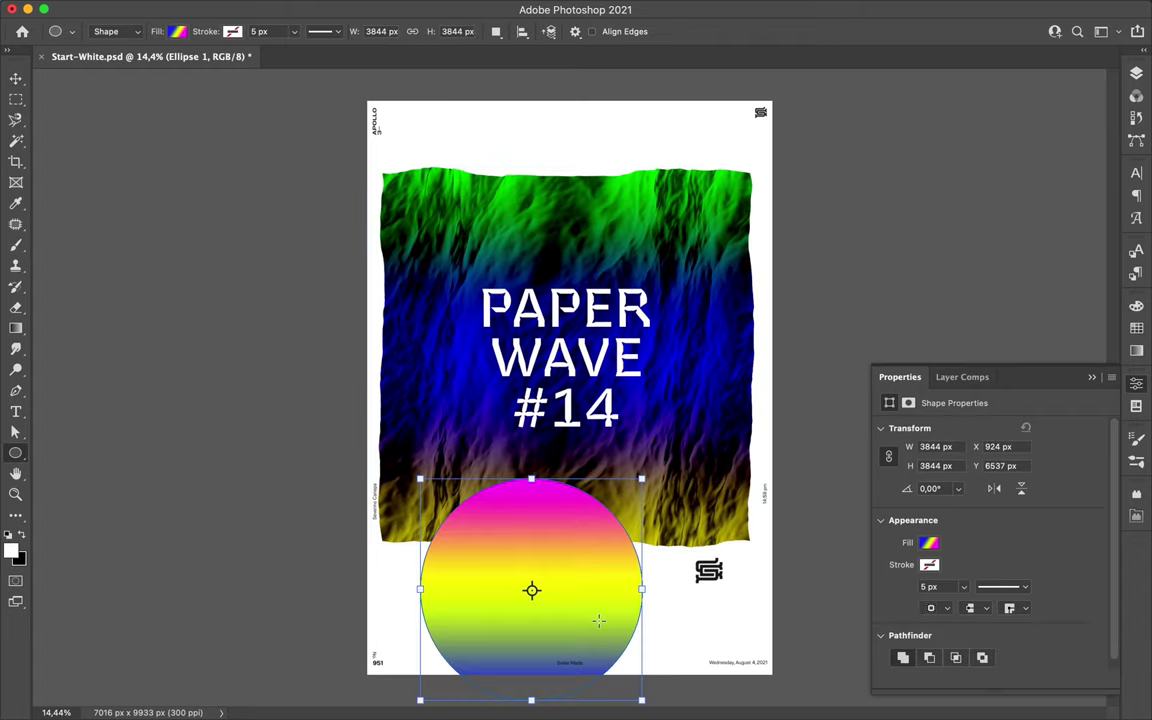
key("a")
left_click(220, 31)
left_click(152, 116)
key("v")
left_click_drag(550, 577, 575, 343)
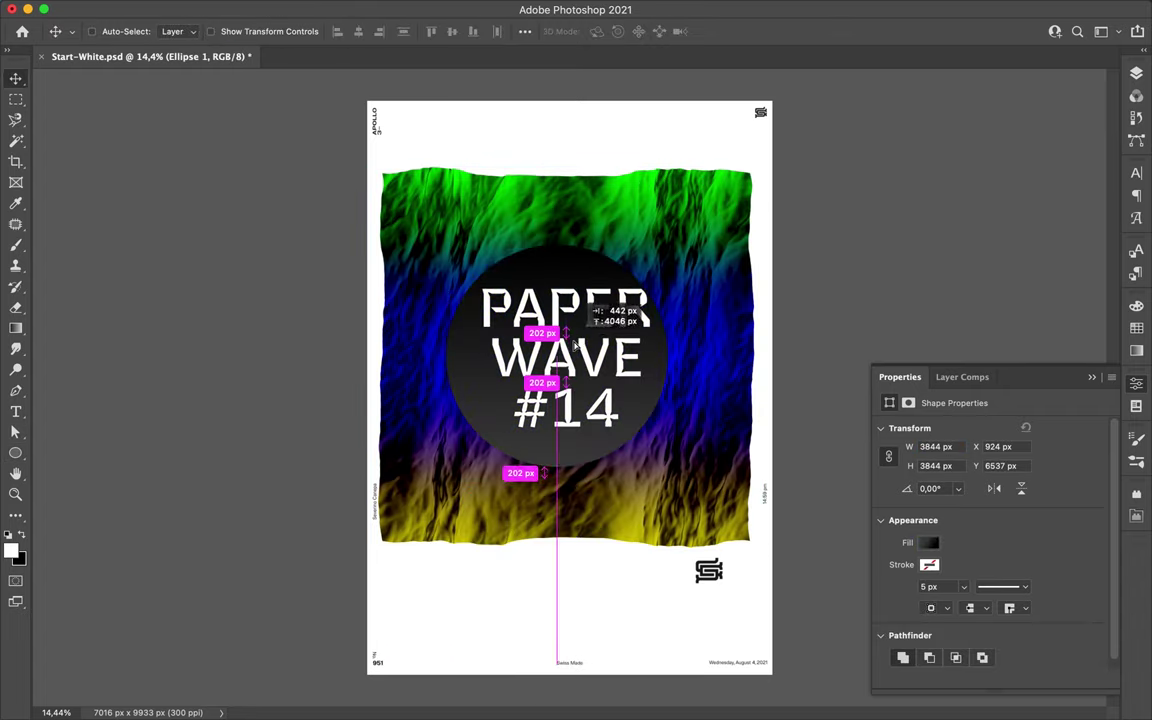
left_click(525, 31)
left_click(474, 77)
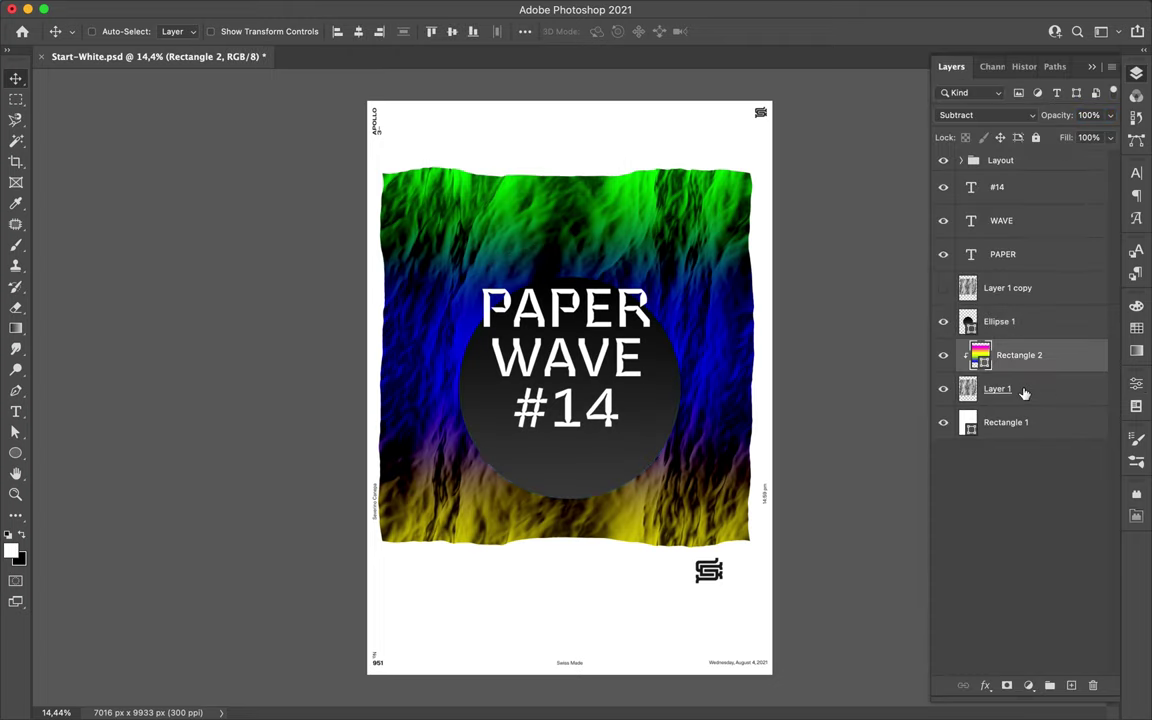
Scale the PAPER WAVE #14 title smaller and move it down into the circle.
left_click_drag(590, 336, 603, 366)
left_click(603, 366, "ctrl")
key("ctrl+t")
key("Return")
mouse_move(578, 301)
left_mouse_down()
mouse_move(578, 342)
mouse_move(565, 306)
left_mouse_up()
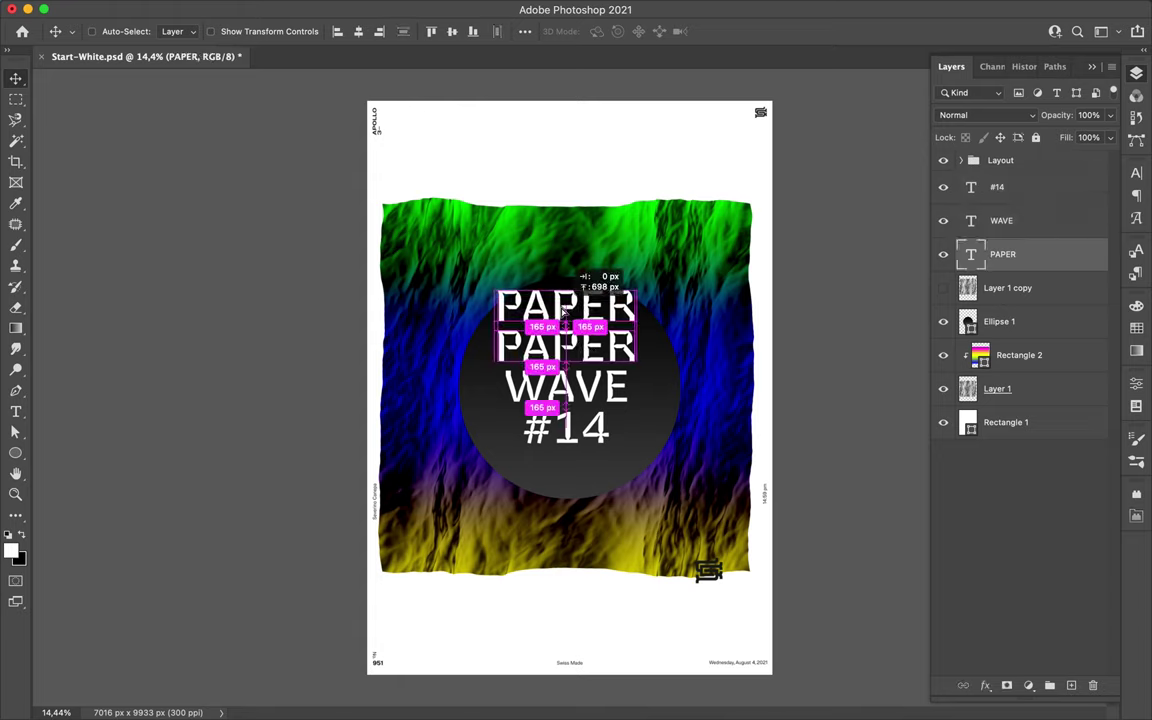
Insert the ¥, ↕ and ↑ glyphs into the duplicated PAPER line.
double_click(565, 306)
left_click(287, 10)
mouse_move(306, 115)
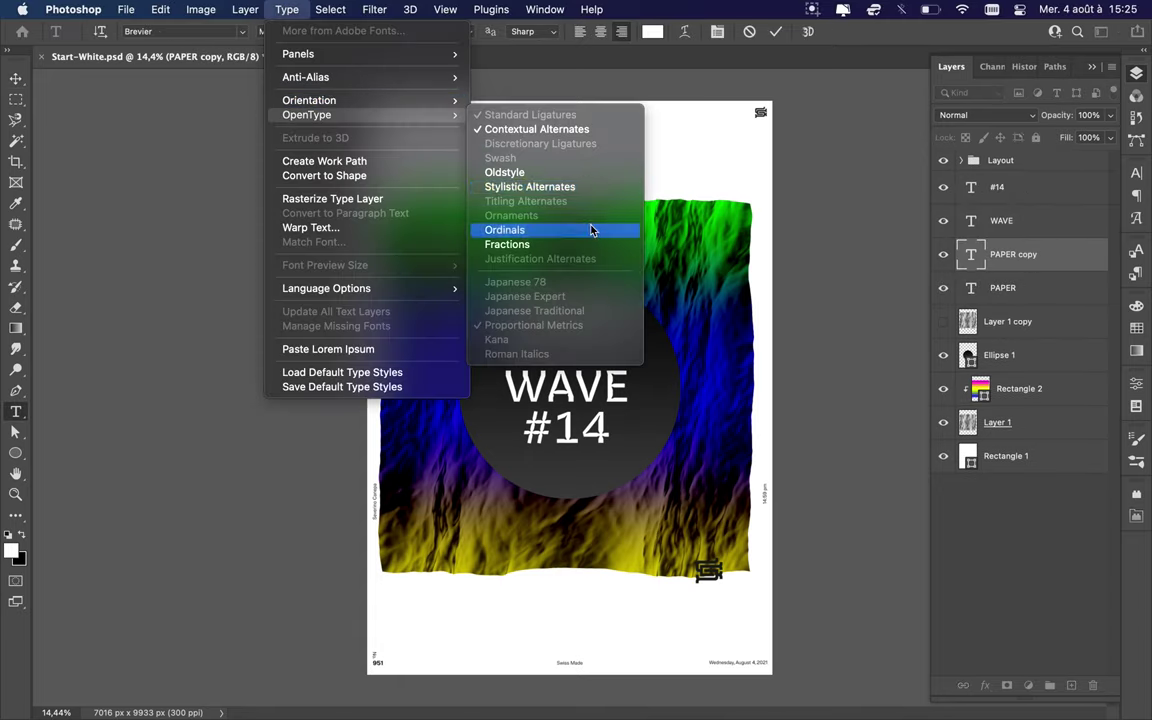
mouse_move(298, 54)
left_click(460, 85)
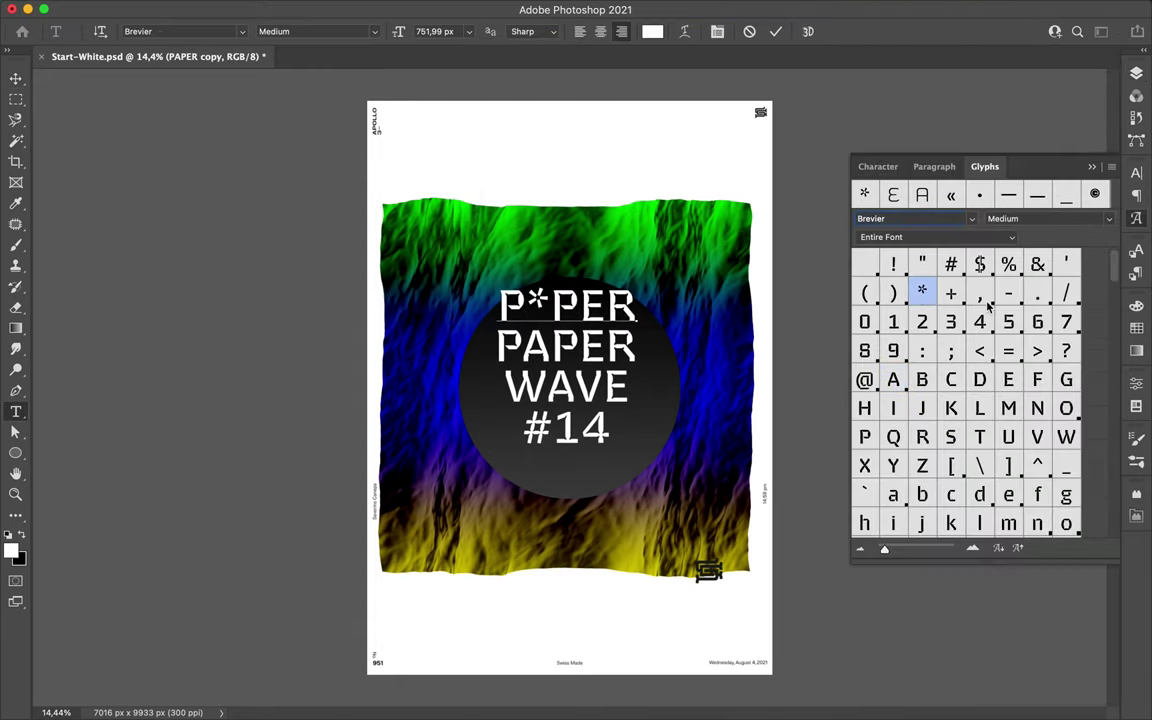
scroll(985, 437, "down", 5)
double_click(980, 437)
scroll(980, 445, "down", 5)
scroll(976, 460, "down", 5)
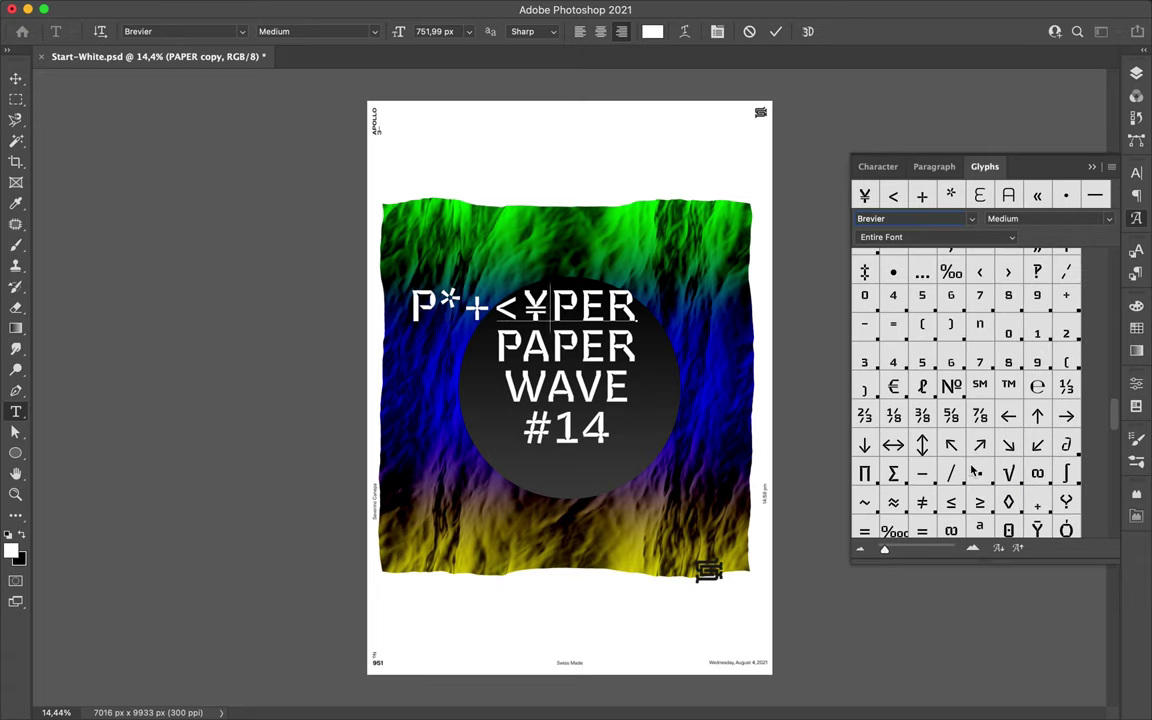
double_click(922, 448)
double_click(1037, 416)
Add the × and € glyphs, commit the line, and reopen it for editing.
scroll(987, 437, "down", 5)
scroll(987, 437, "down", 5)
scroll(987, 437, "down", 5)
scroll(987, 437, "up", 3)
scroll(970, 410, "up", 3)
scroll(960, 390, "up", 3)
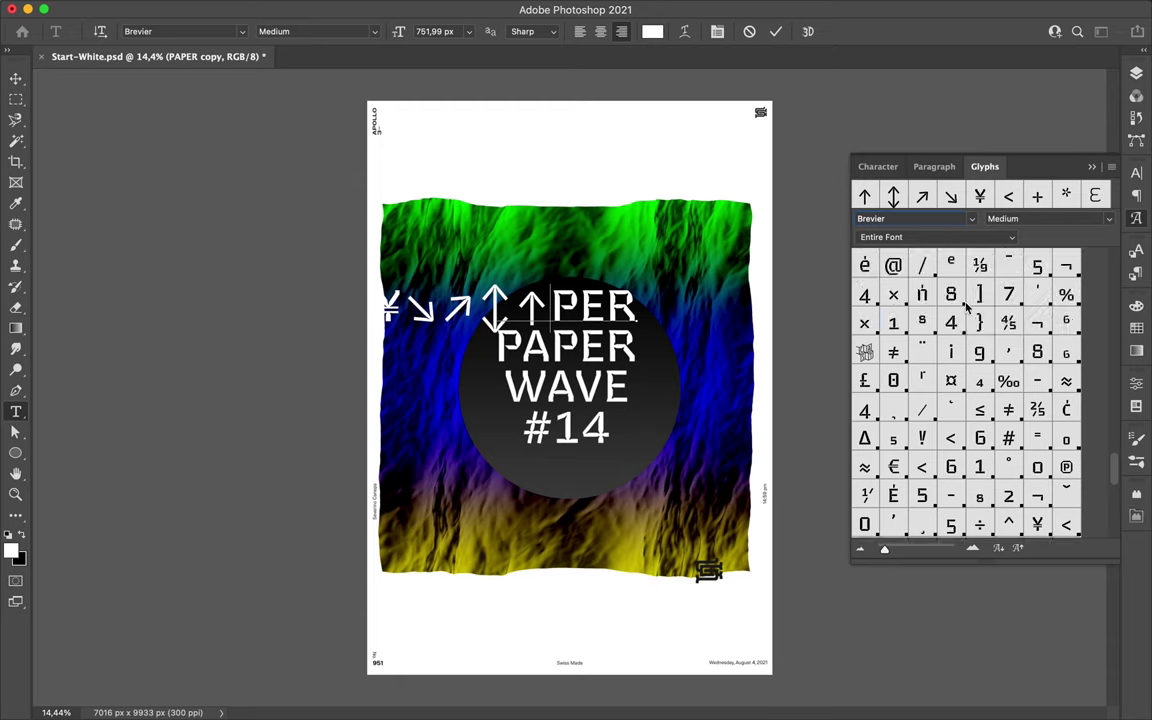
double_click(951, 370)
scroll(965, 395, "up", 2)
double_click(893, 485)
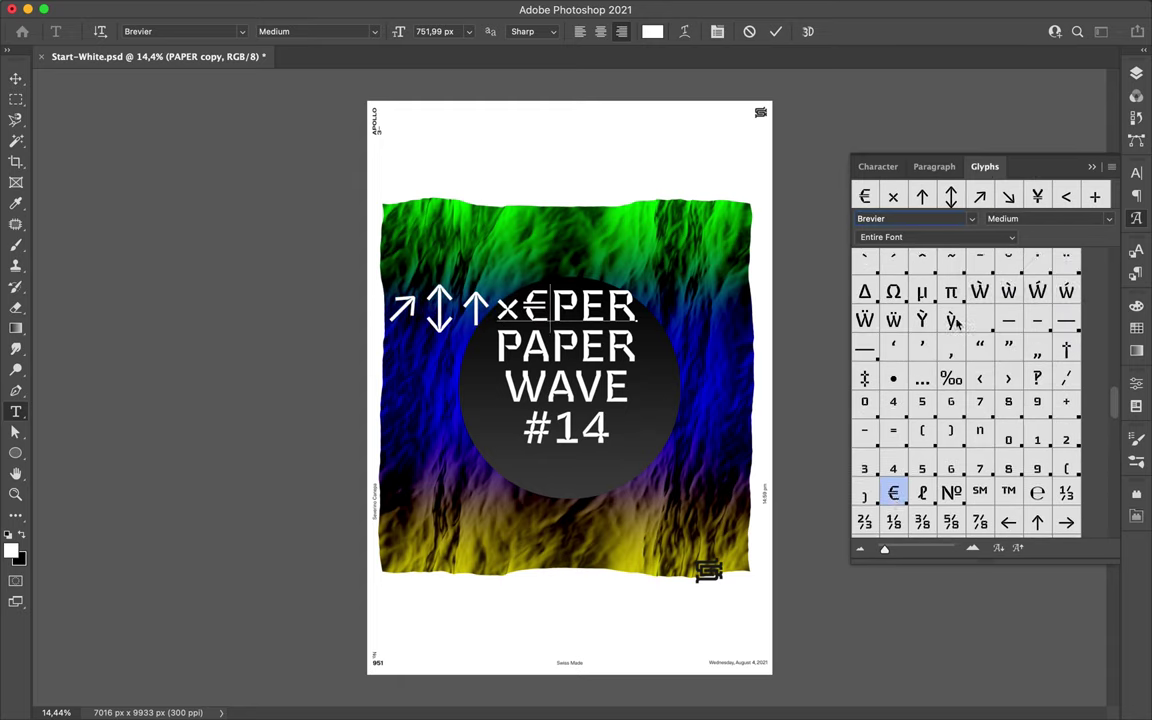
scroll(965, 395, "up", 1)
key("ctrl+Return")
key("v")
double_click(483, 326)
Make the asterisk its own layer, enlarged over the circle's upper-left edge.
left_click_drag(451, 275, 473, 275)
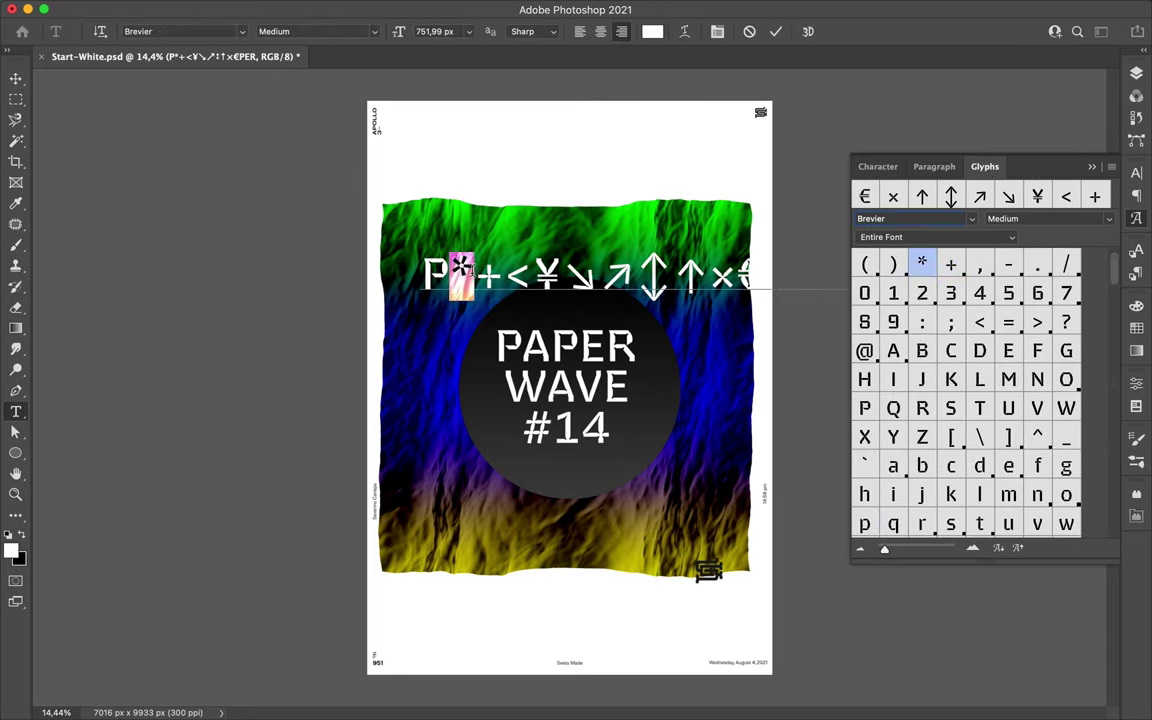
key("ctrl+t")
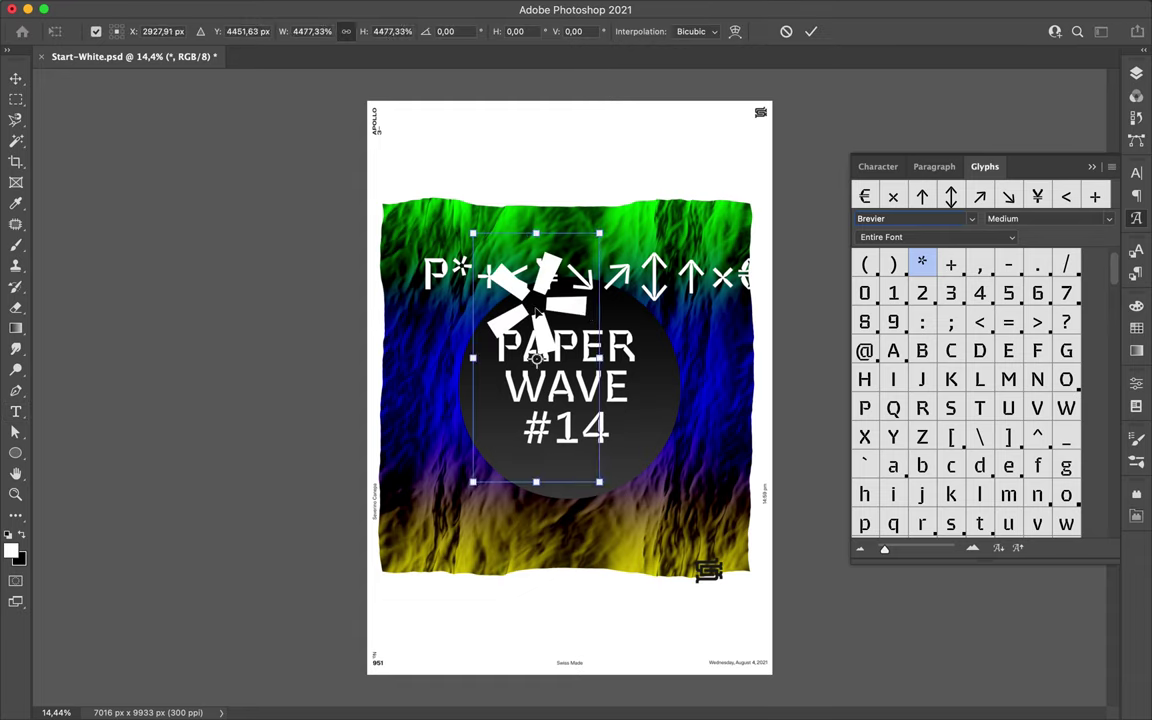
key("Return")
key("v")
left_click_drag(537, 315, 636, 507)
Duplicate the asterisk, shrink the copy, and place it beside #14.
key("F7")
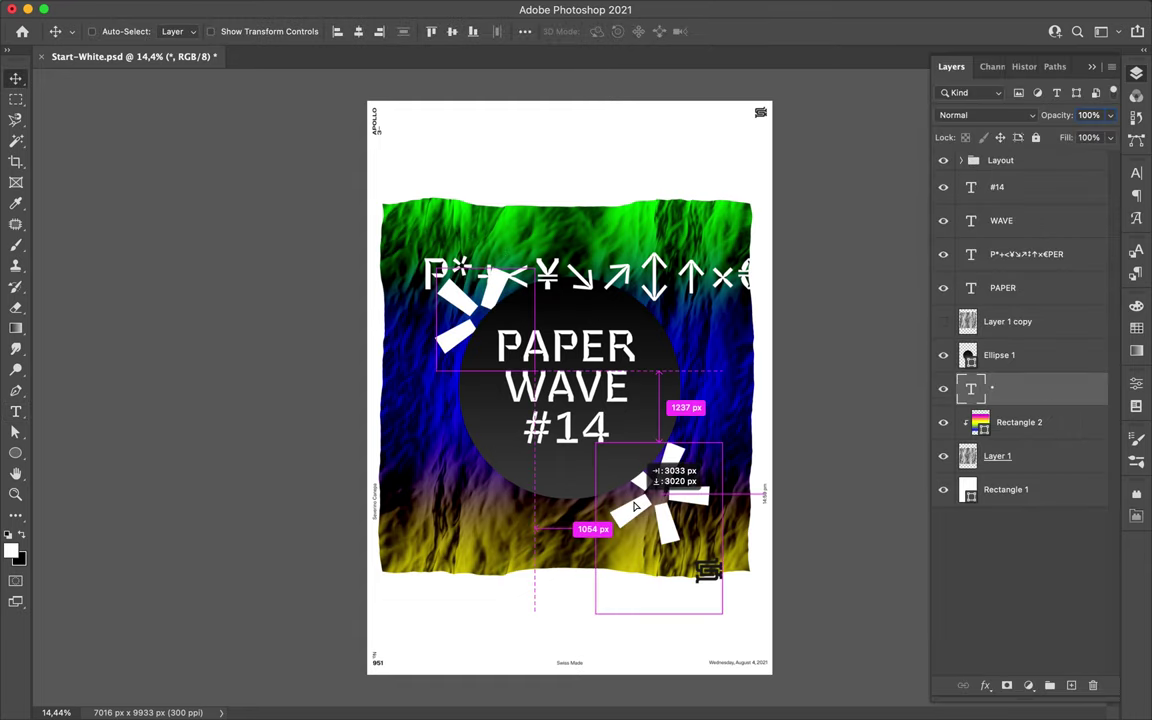
key("ctrl+t")
left_click_drag(595, 613, 657, 545)
key("Return")
left_click_drag(685, 490, 625, 445)
key("ctrl+bracketright")
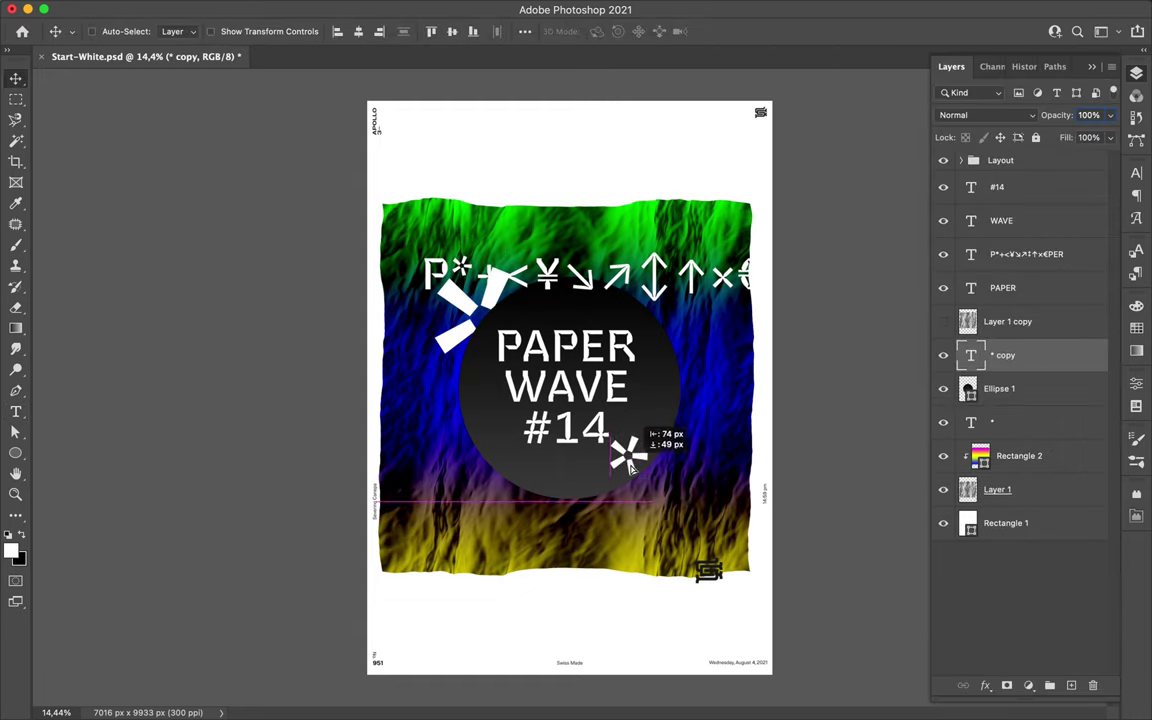
key("ctrl+t")
left_click_drag(625, 515, 620, 483)
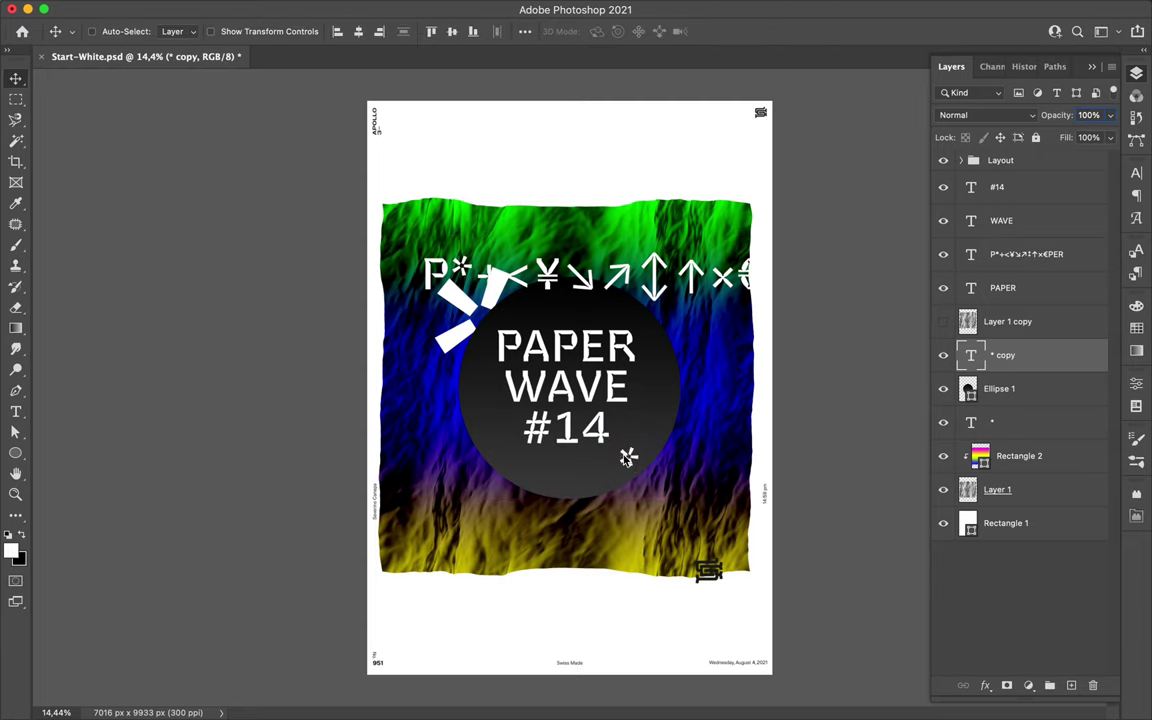
Copy the ↗ arrow glyph into a new large text layer at lower left.
left_click(648, 188, "ctrl")
key("t")
left_click_drag(648, 255, 607, 200)
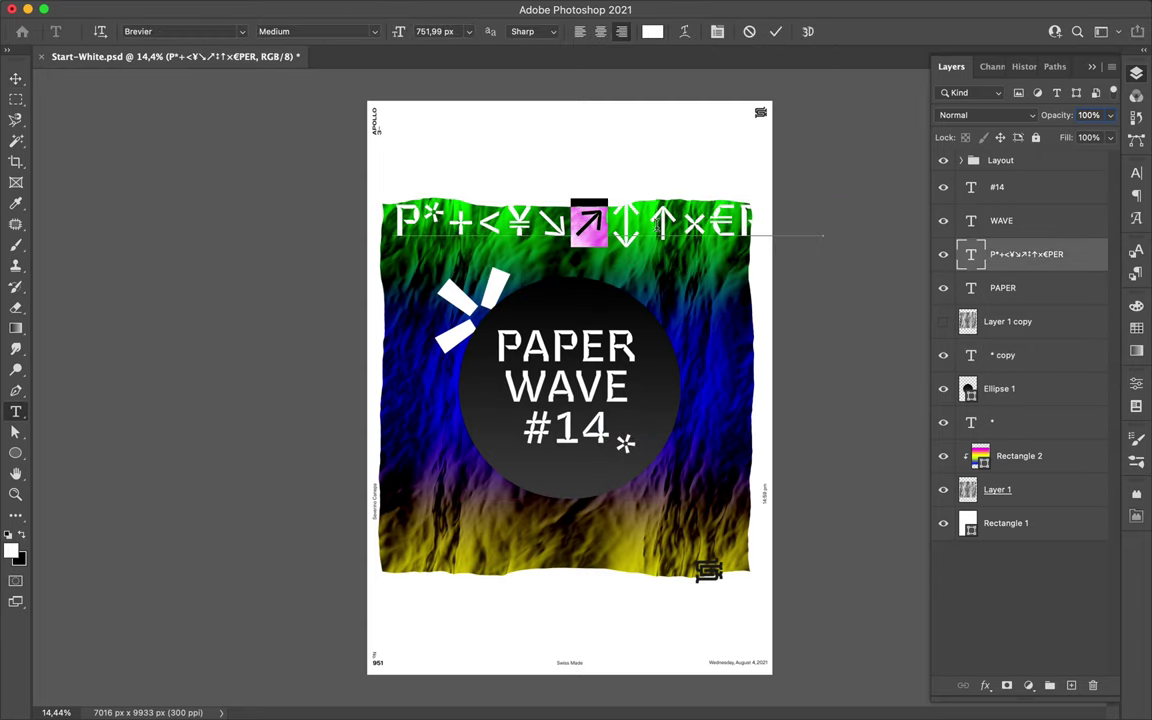
key("ctrl+v")
key("Escape")
key("ctrl+t")
key("Return")
Duplicate the arrow to the upper right and shrink it.
key("v")
mouse_move(552, 555)
left_mouse_down()
mouse_move(420, 540)
mouse_move(700, 283)
left_mouse_up()
key("ctrl+t")
key("Return")
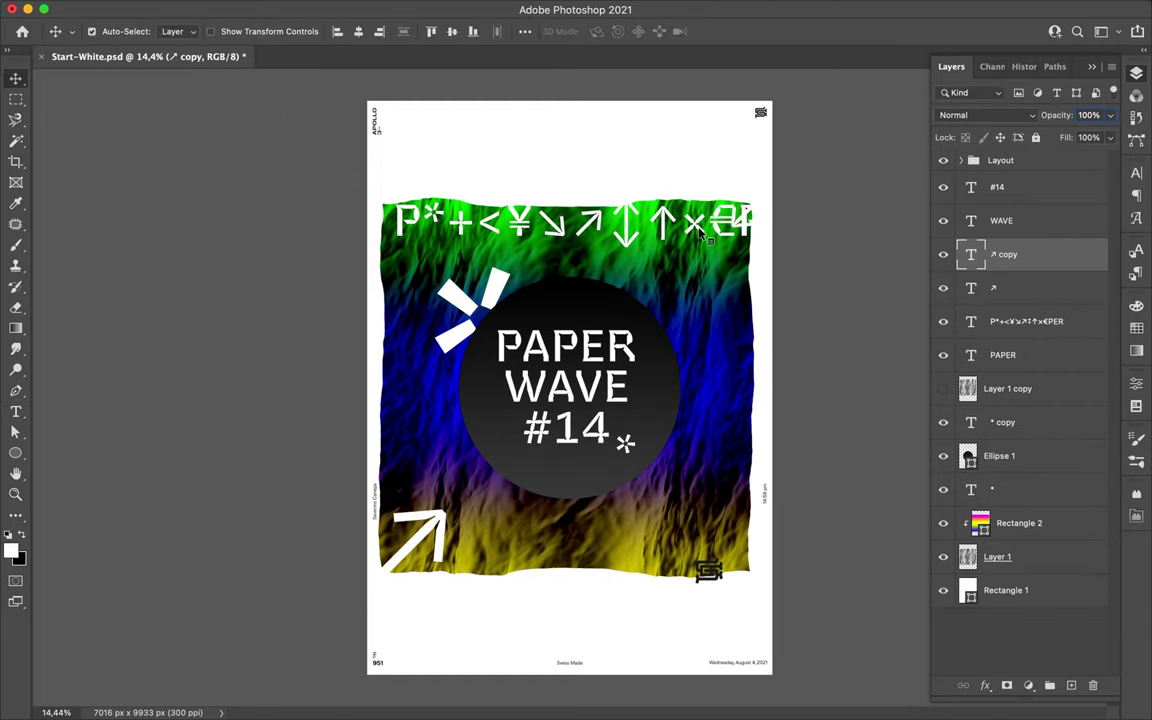
Copy another arrow glyph into a small new layer at the lower right.
left_click_drag(700, 232, 730, 252)
key("t")
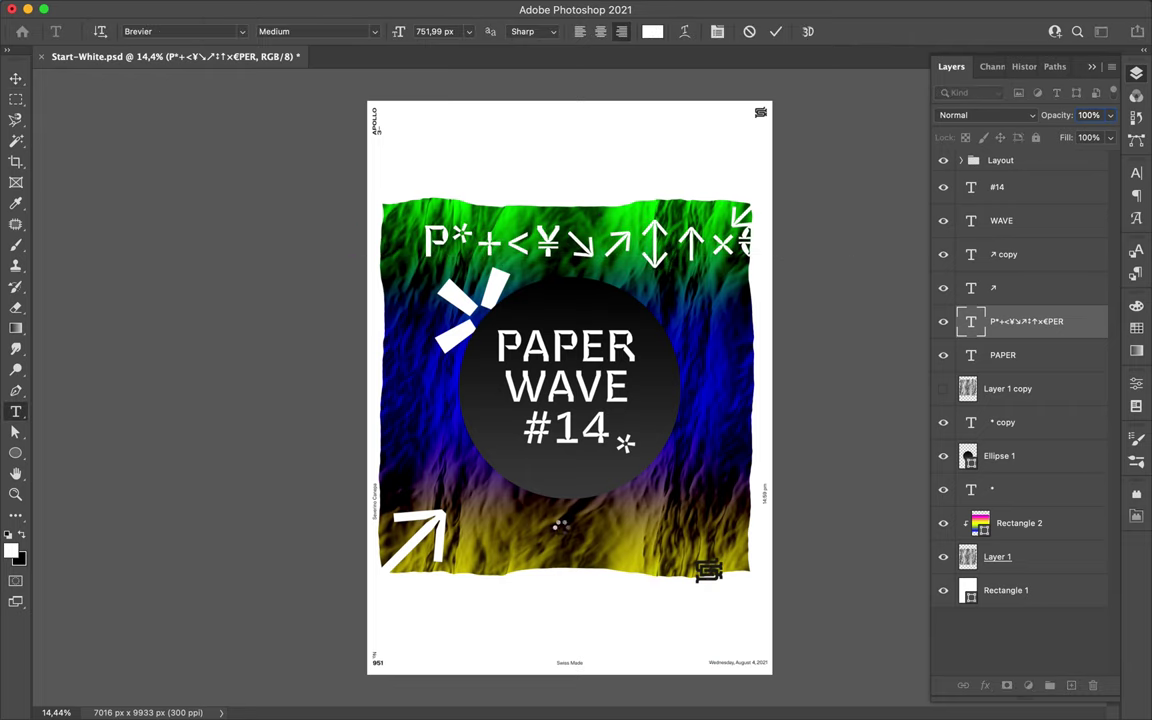
left_click(560, 630)
key("ctrl+v")
key("ctrl+Return")
key("v")
left_click_drag(574, 595, 672, 510)
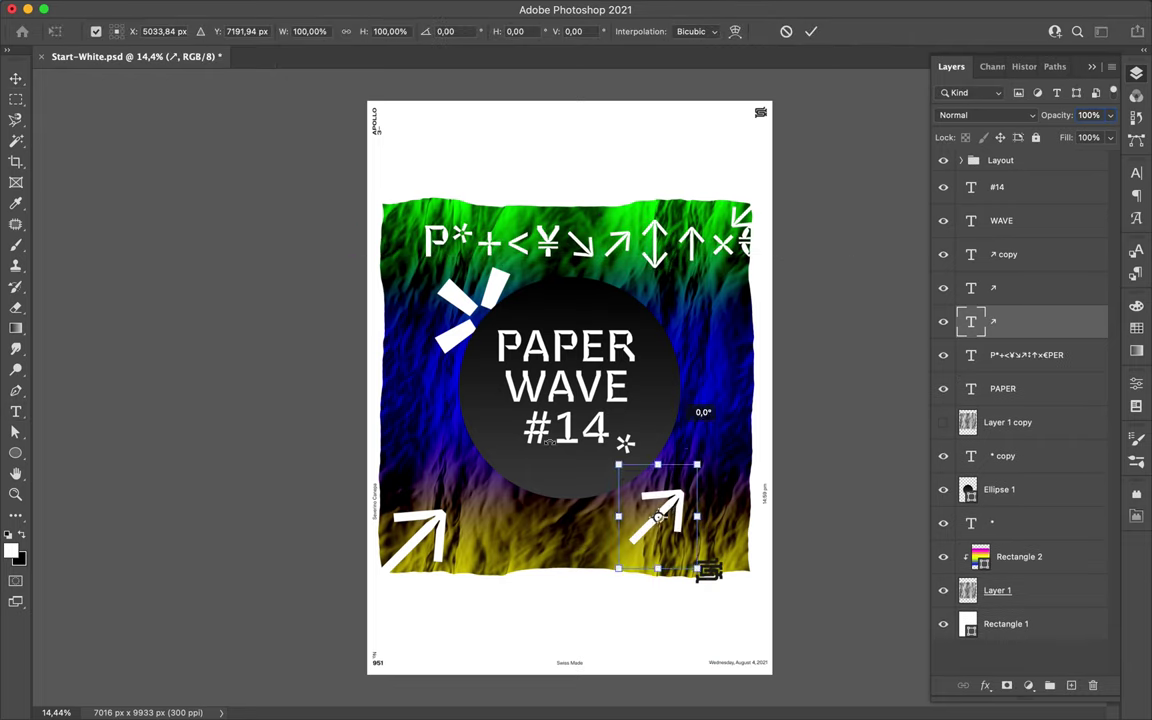
key("Return")
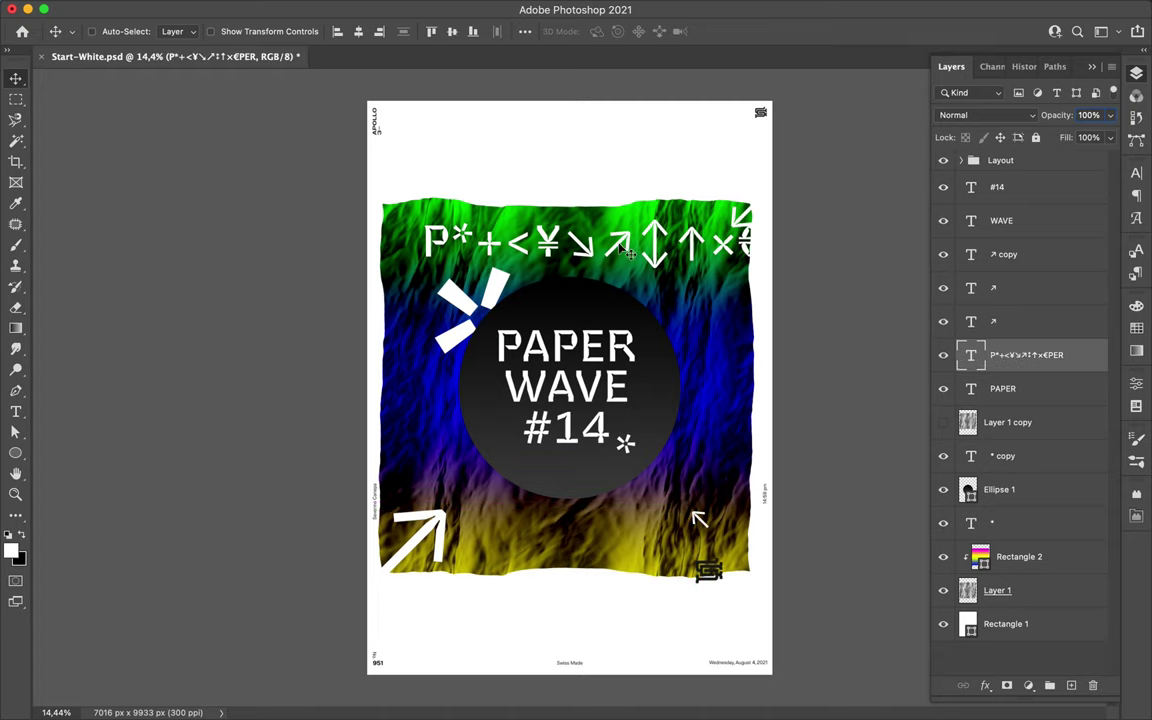
Place a monogram copy inside the dark circle and reposition the glyph line across the top.
left_click(728, 581)
key("v")
left_click_drag(708, 570, 563, 298)
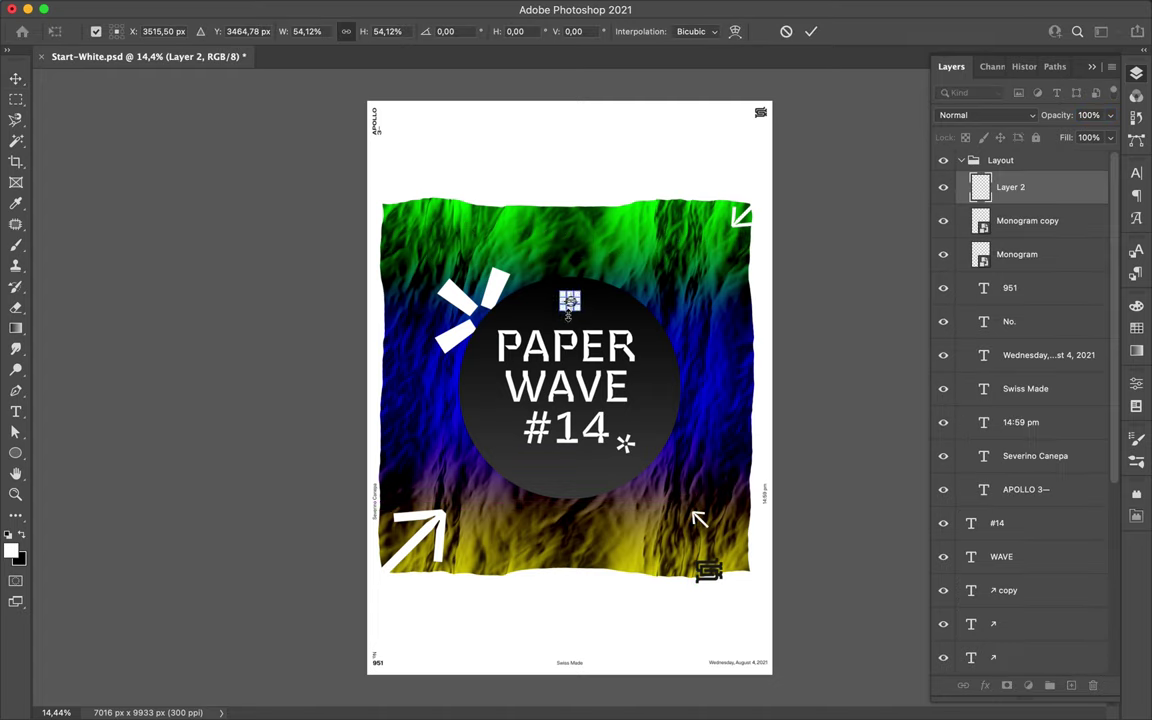
scroll(572, 288, "up", 2)
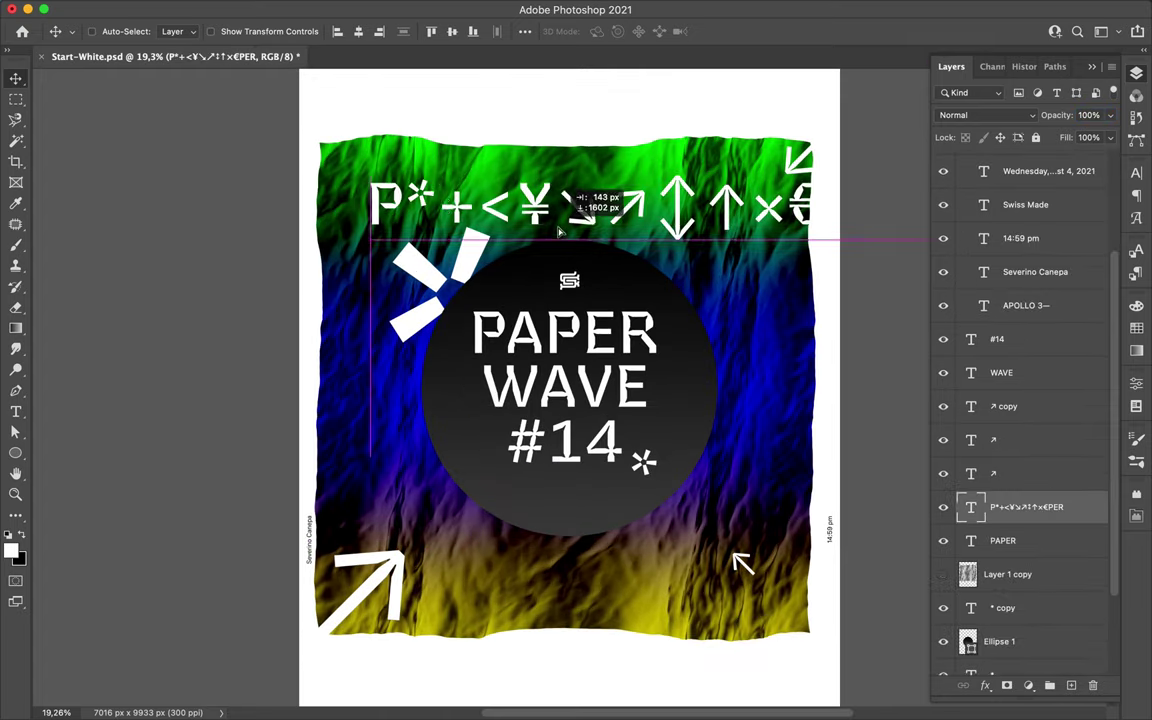
key("t")
left_click_drag(440, 205, 470, 205)
key("Escape")
Enlarge the bottom-left arrow and move it toward the corner.
key("ctrl+t")
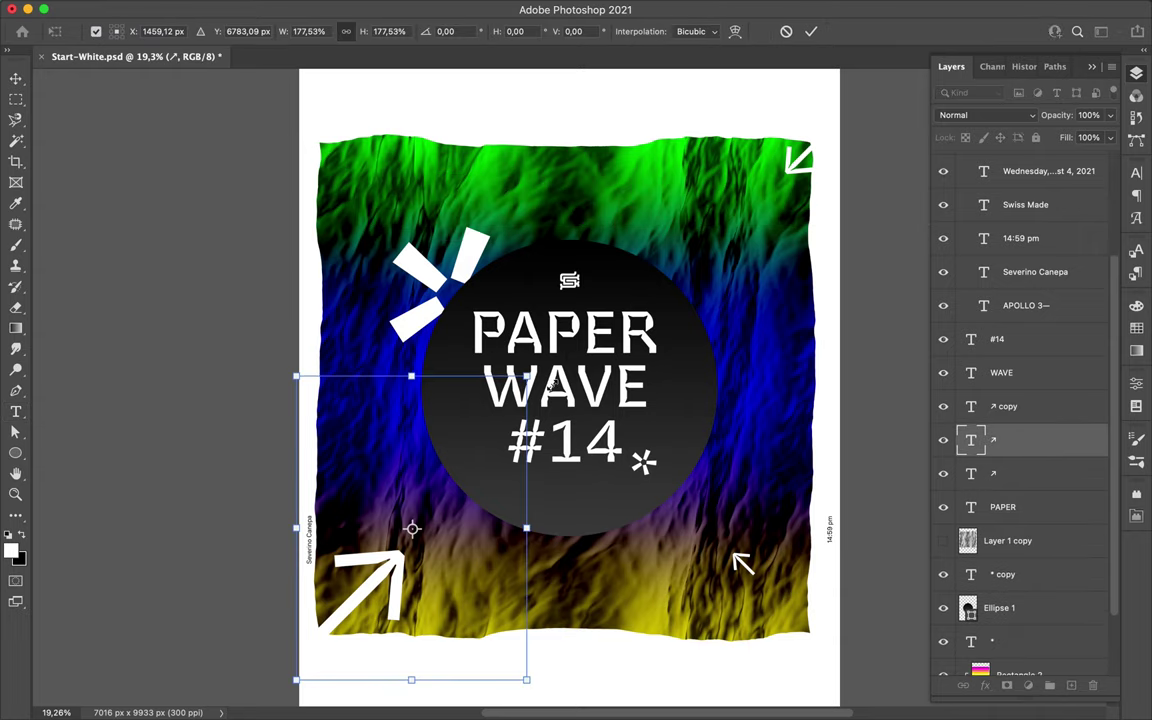
left_click_drag(526, 376, 560, 330)
key("Return")
left_click_drag(400, 540, 463, 470)
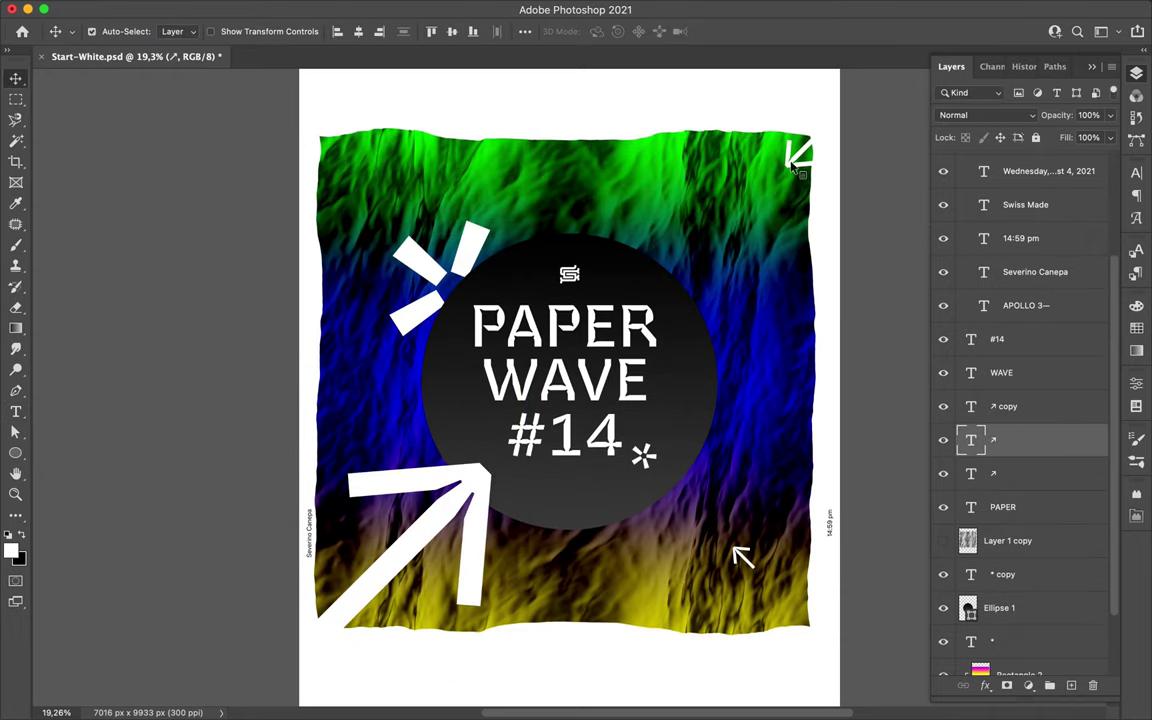
Adjust the small top-right arrow and starburst, then group PAPER, WAVE and #14.
left_click(795, 158)
left_click_drag(460, 240, 467, 233)
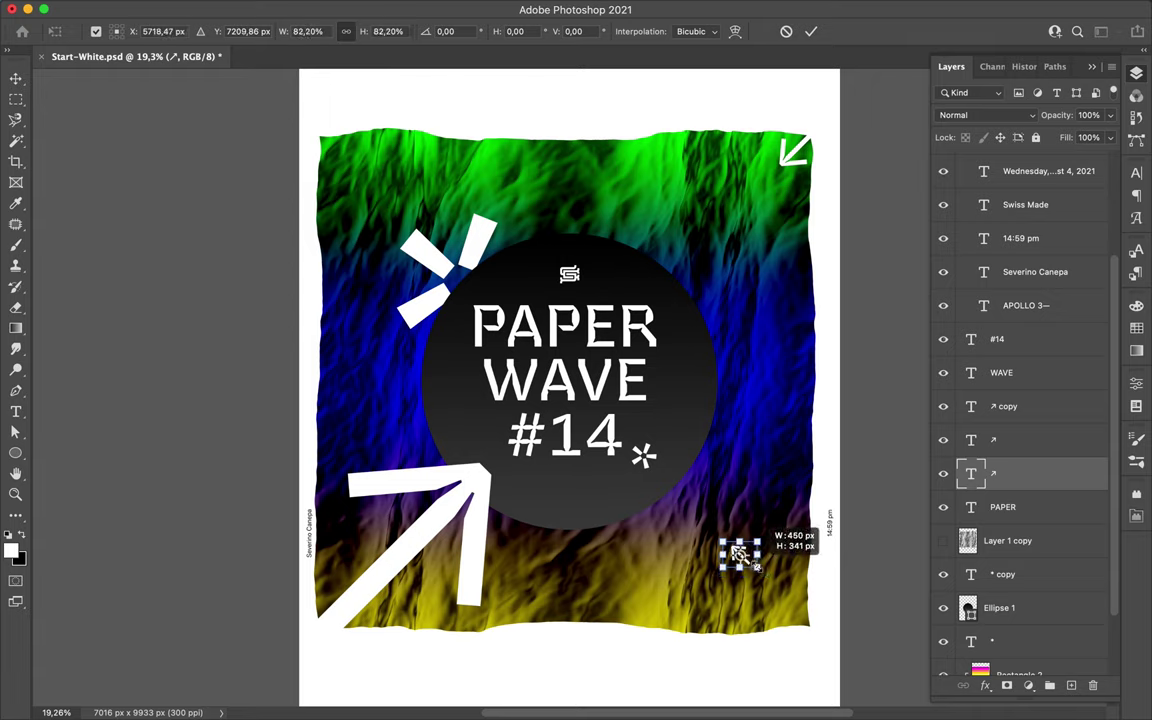
key("Return")
key("ctrl+0")
left_click(463, 283, "ctrl")
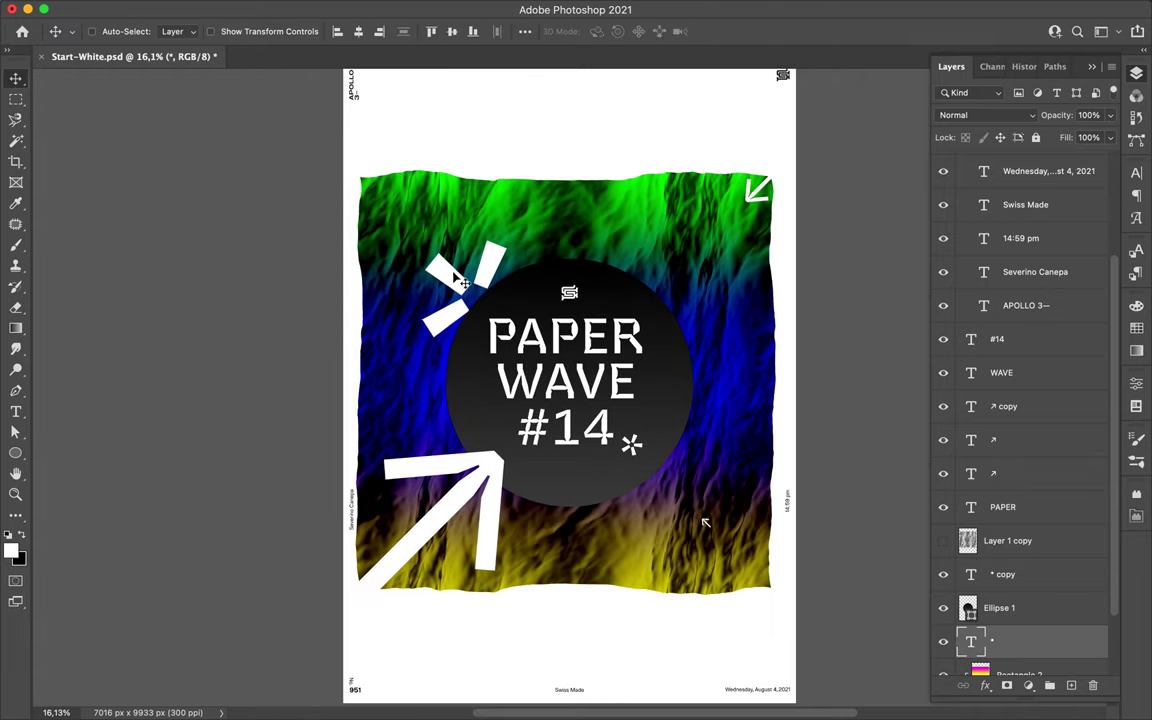
key("ctrl+g")
Centre the title group horizontally on the poster.
left_click(961, 332)
left_click(525, 31)
left_click(585, 196)
left_click(475, 74)
left_click(329, 10)
left_click(92, 31)
left_click(632, 445)
Retype a copied text layer as 'Mini-Series' in Brevier.
left_click(993, 523)
left_click(1136, 173)
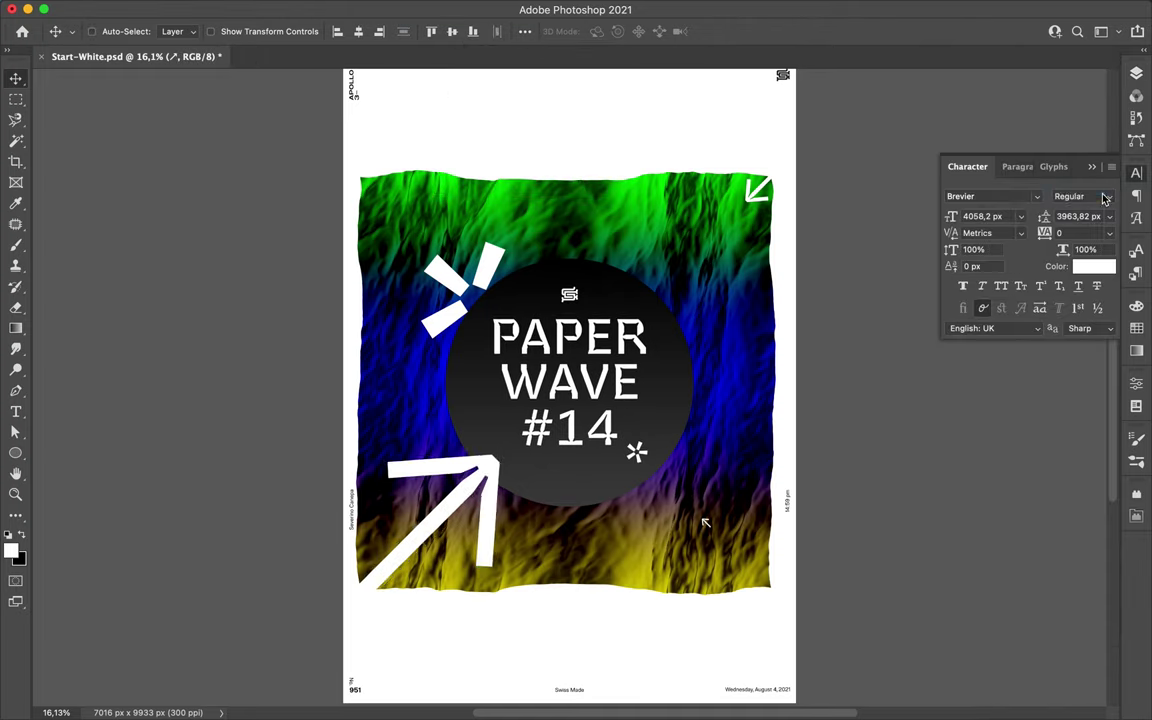
left_click_drag(630, 343, 518, 205)
double_click(518, 205)
type("Mini-s")
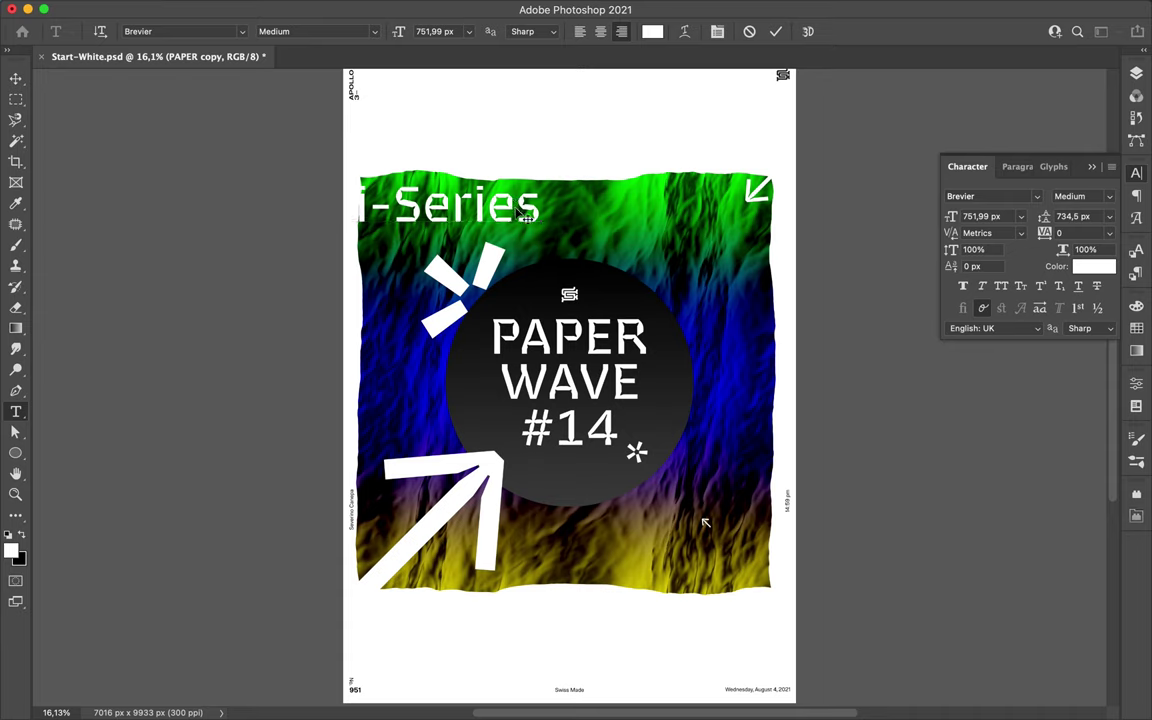
key("Escape")
key("v")
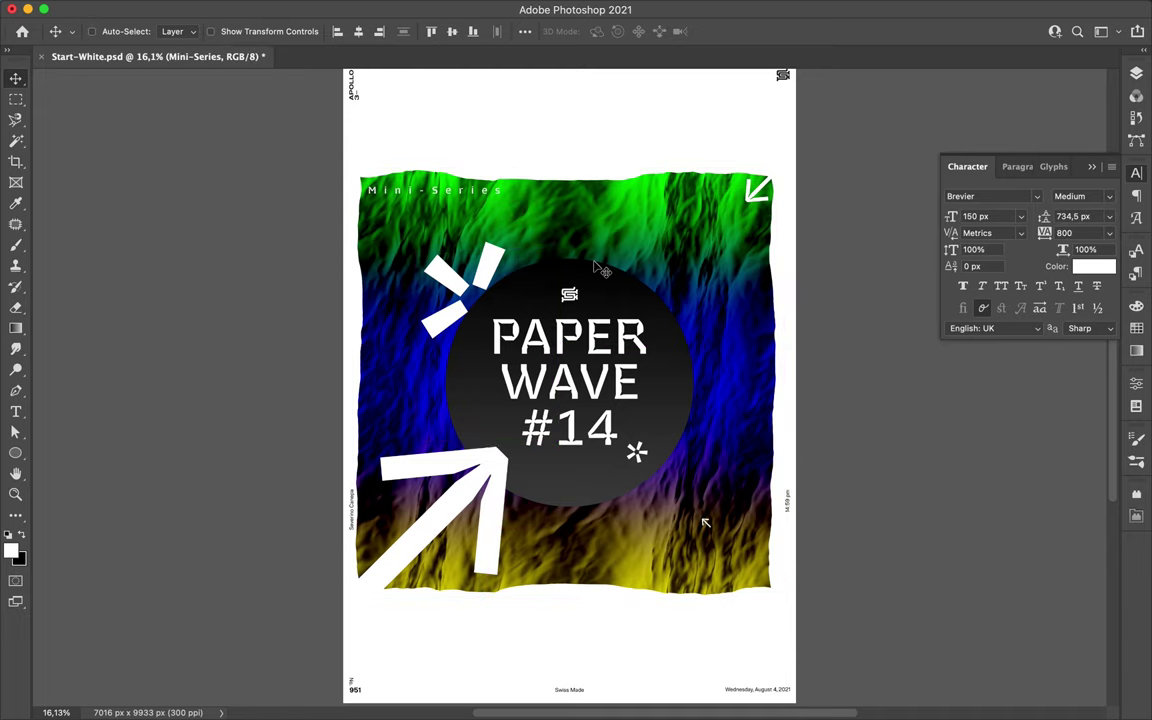
Duplicate Ellipse 1, enlarge it past the poster edges, and make it a no-fill ring with 65 stroke.
left_click(1136, 73)
key("ctrl+j")
key("ctrl+t")
left_click_drag(694, 594, 784, 604)
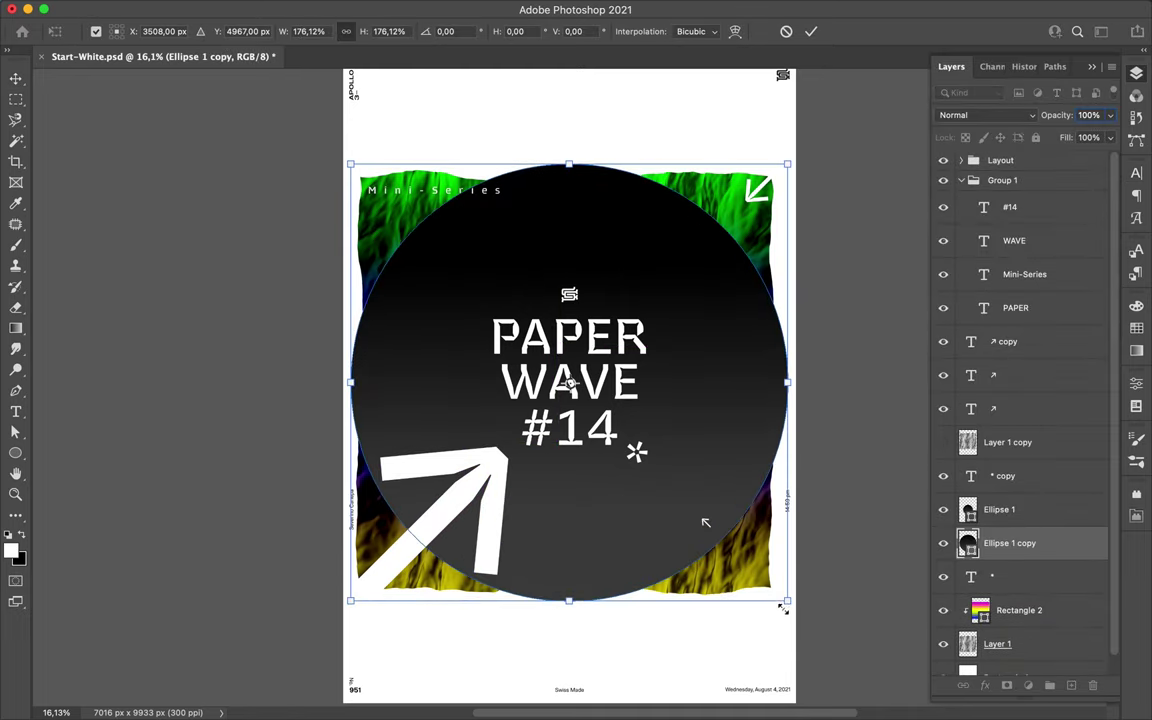
key("Return")
left_click(240, 31)
left_click(145, 63)
double_click(325, 31)
type("65")
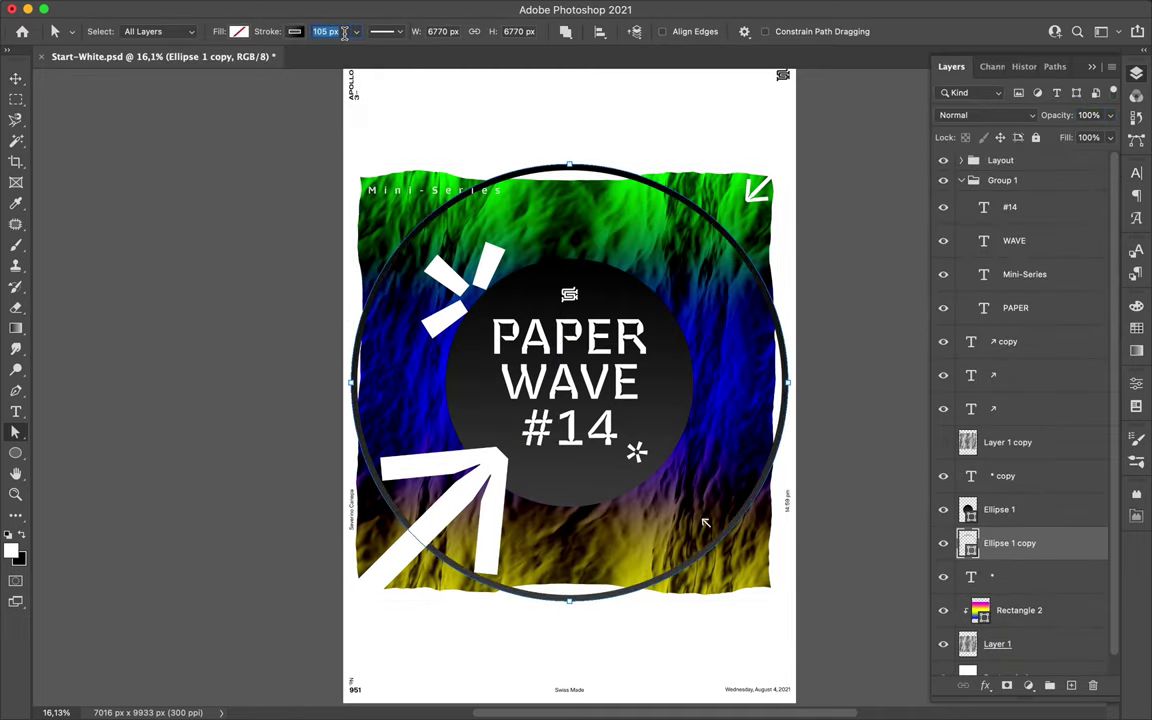
key("Return")
key("v")
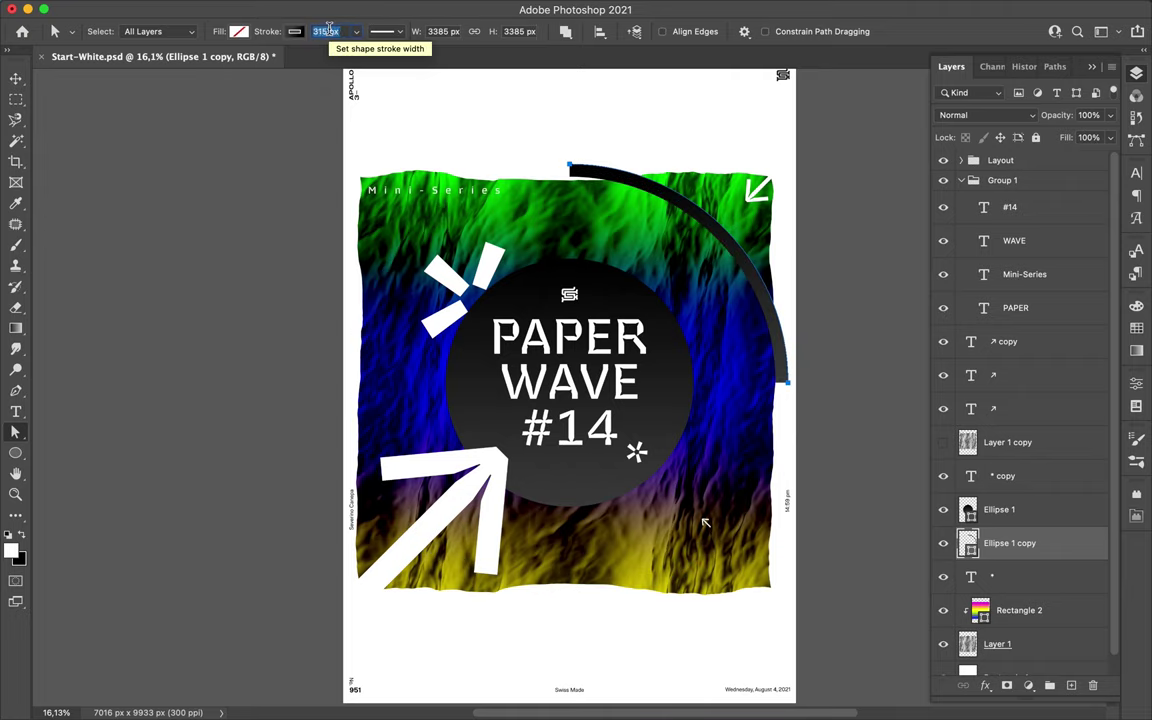
Duplicate the filled circle again, move it lower in the stack, and scale it to 255%.
key("v")
left_click_drag(1000, 490, 1040, 540)
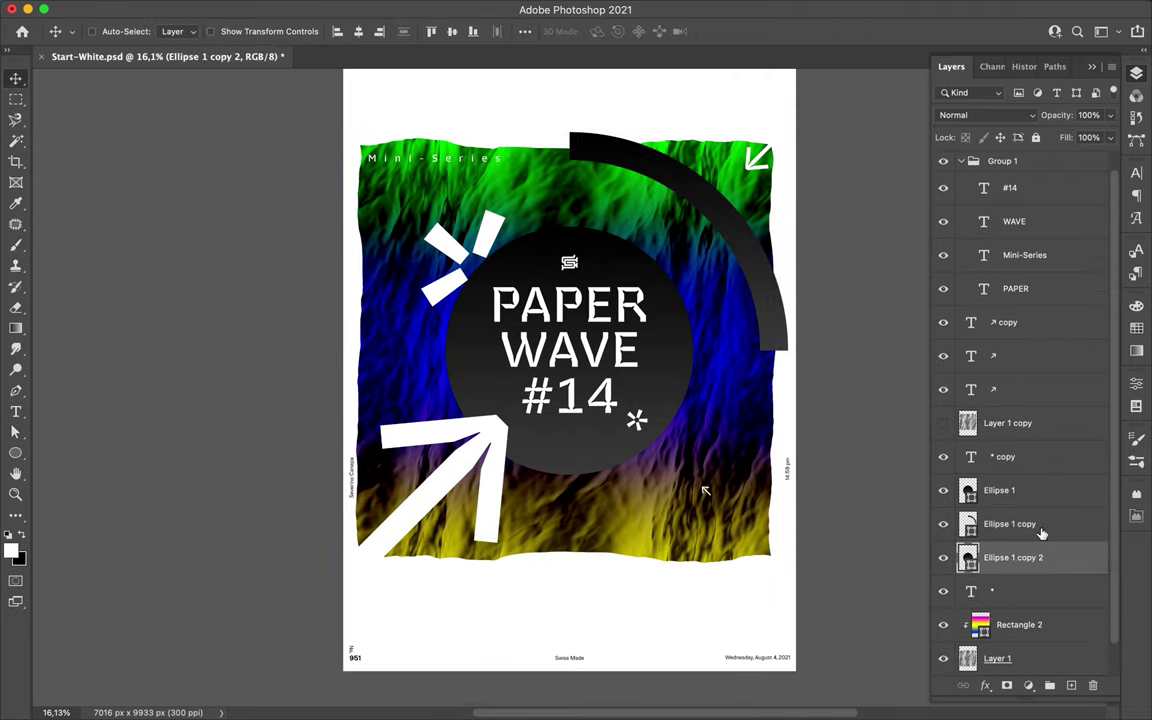
key("ctrl+t")
left_click_drag(692, 474, 877, 628)
key("Return")
Shrink the flame image, centre it on the poster, and place it beneath the title circle.
left_click_drag(1019, 624, 1019, 389)
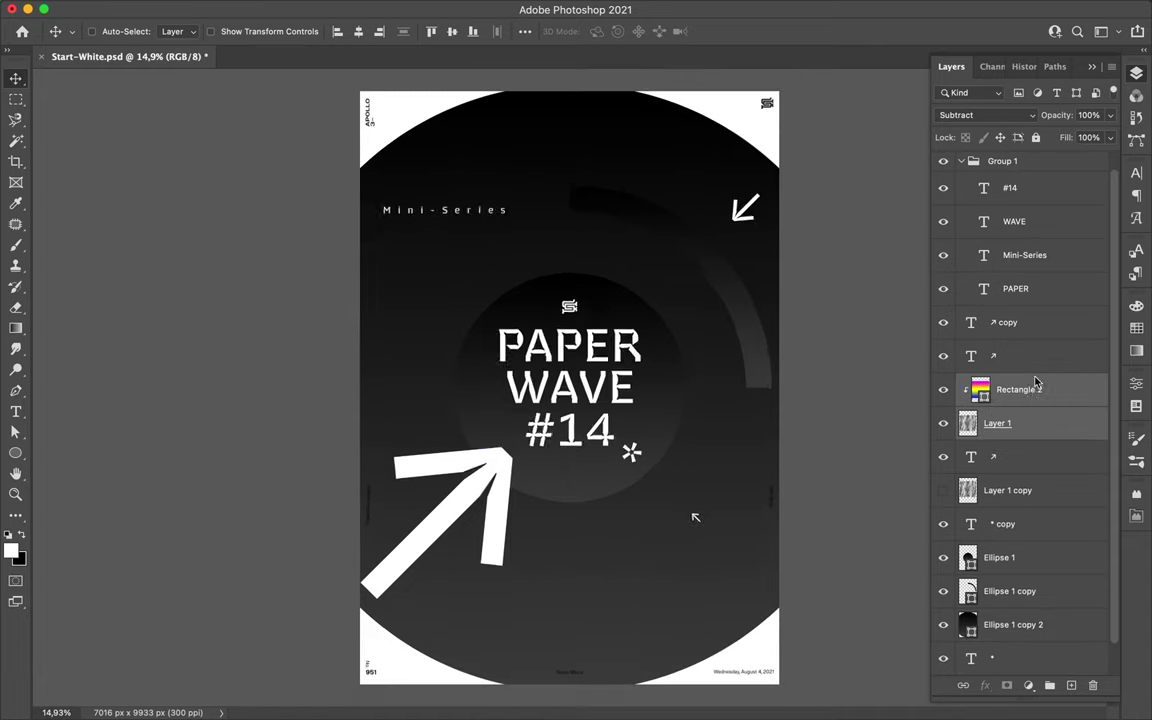
key("ctrl+t")
left_click_drag(768, 585, 540, 360)
left_click_drag(457, 272, 534, 380)
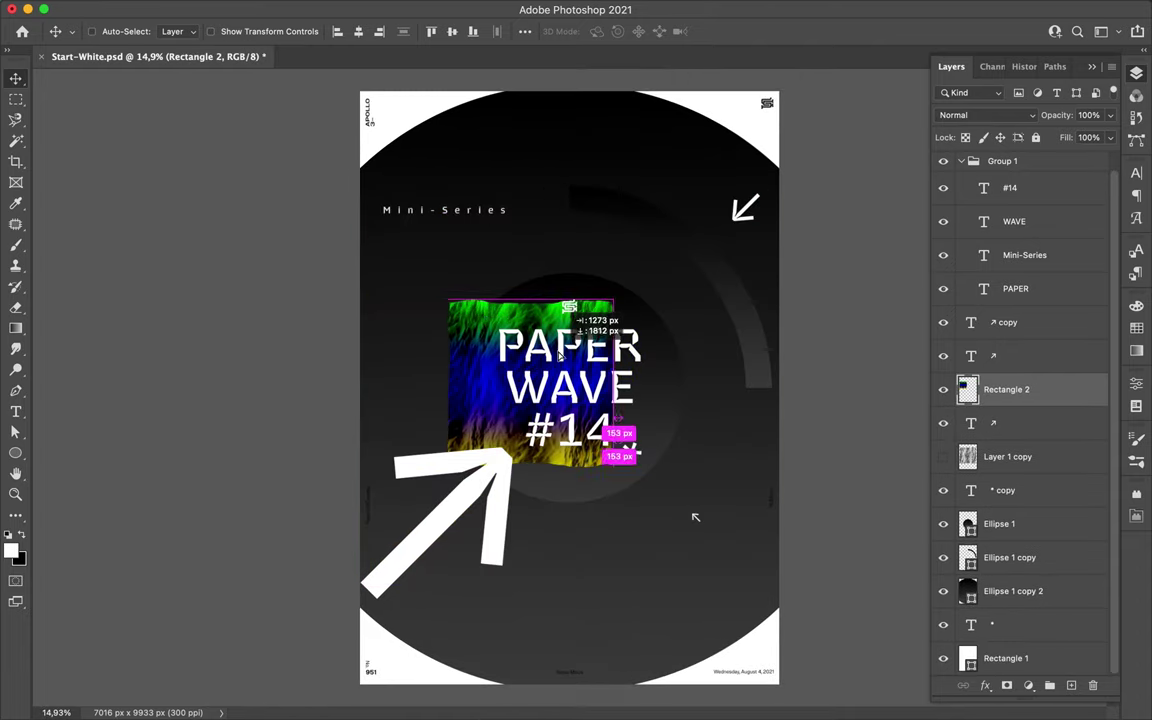
key("Return")
left_click_drag(1000, 389, 988, 535)
Duplicate the flame piece to the right, tilting it slightly and nudging it up and left.
mouse_move(447, 340)
left_mouse_down()
mouse_move(705, 340)
mouse_move(800, 395)
left_mouse_up()
key("ctrl+t")
key("Return")
key("ctrl+t")
left_click_drag(700, 262, 637, 255)
key("Return")
left_click_drag(698, 435, 681, 421)
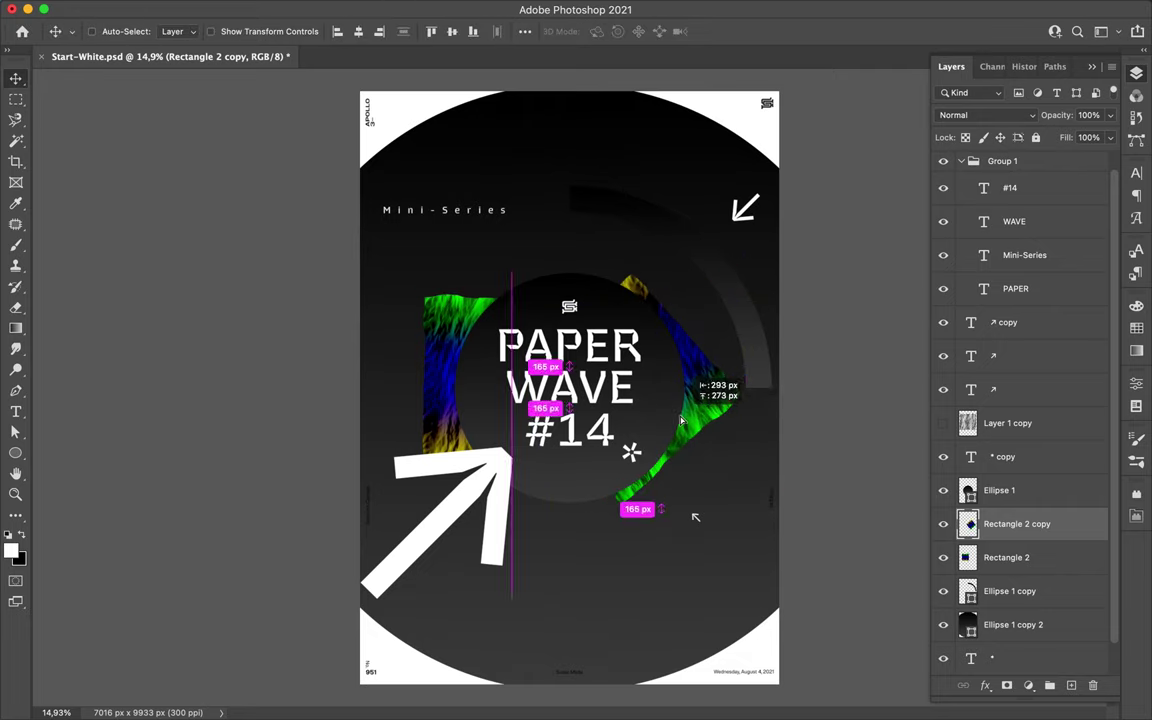
Add a third flame copy at the left edge and slightly rotate the right flame copy.
key("ctrl+j")
key("ctrl+t")
left_click_drag(420, 380, 366, 355)
key("Return")
left_click(732, 375, "ctrl")
key("ctrl+t")
left_click_drag(692, 316, 688, 315)
key("Return")
left_click(509, 378, "ctrl")
key("ctrl+t")
Hide the flame pieces and show the grey paper texture layer below the large arc.
key("Return")
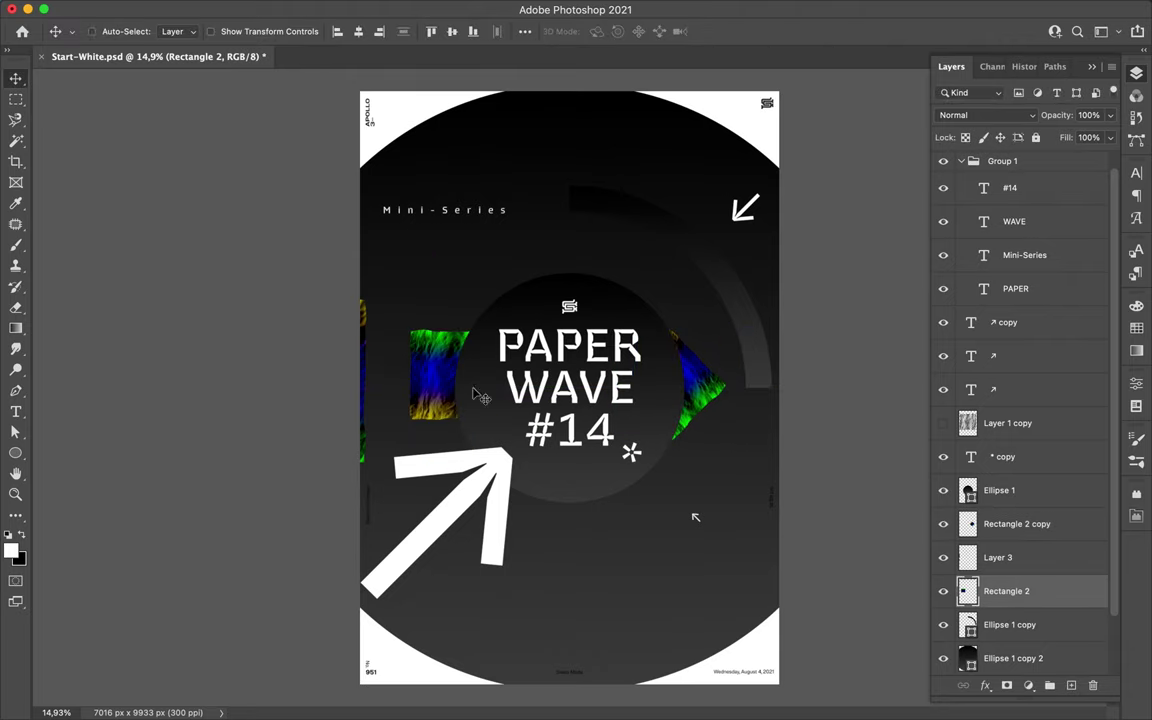
left_click(1040, 442)
left_click_drag(1071, 473, 1040, 560)
left_click(985, 115)
left_click(956, 77)
Set the paper texture to Normal, rotate it -90° to the upper left, and raise it above Ellipse 1.
left_click(968, 509, "ctrl")
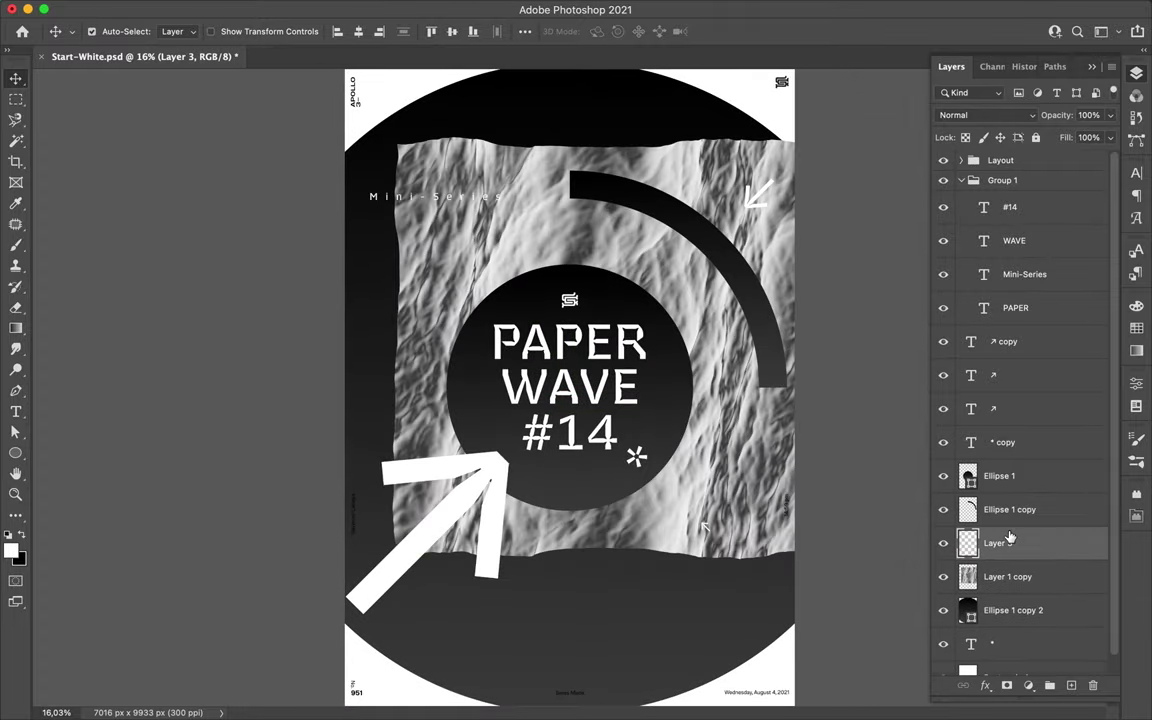
key("ctrl+t")
left_click_drag(760, 200, 810, 355)
mouse_move(600, 330)
left_mouse_down()
mouse_move(470, 228)
mouse_move(505, 228)
left_mouse_up()
key("Return")
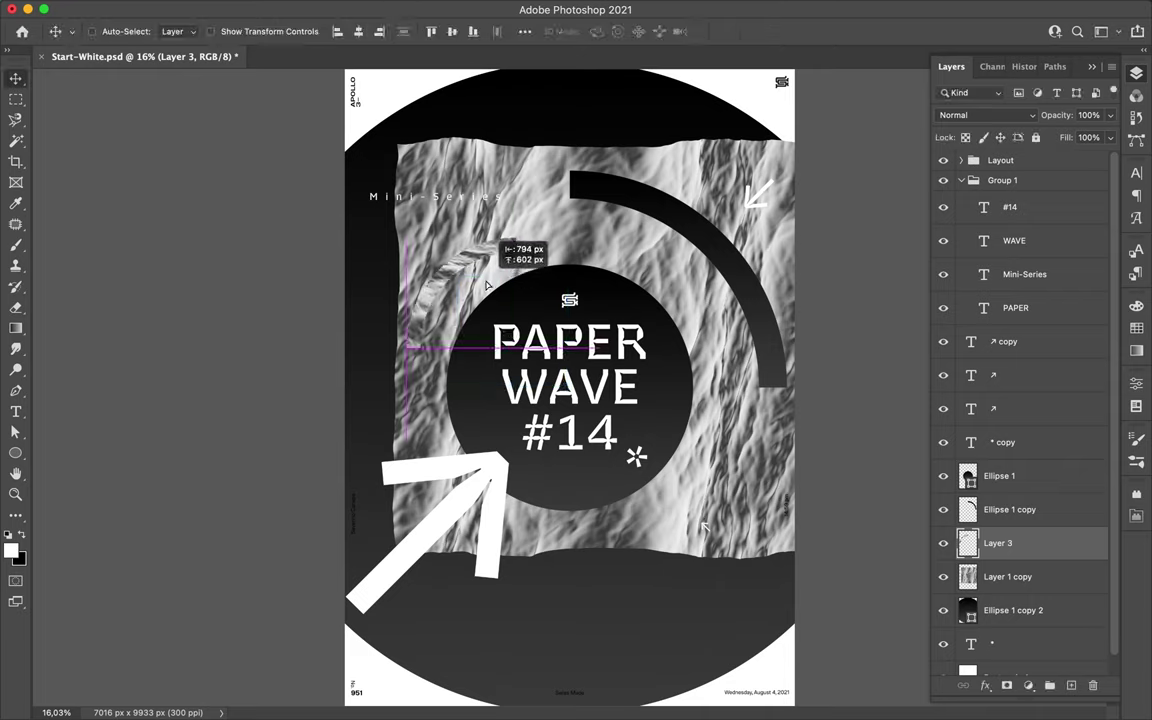
left_click(526, 226)
key("v")
left_click_drag(406, 594, 796, 594)
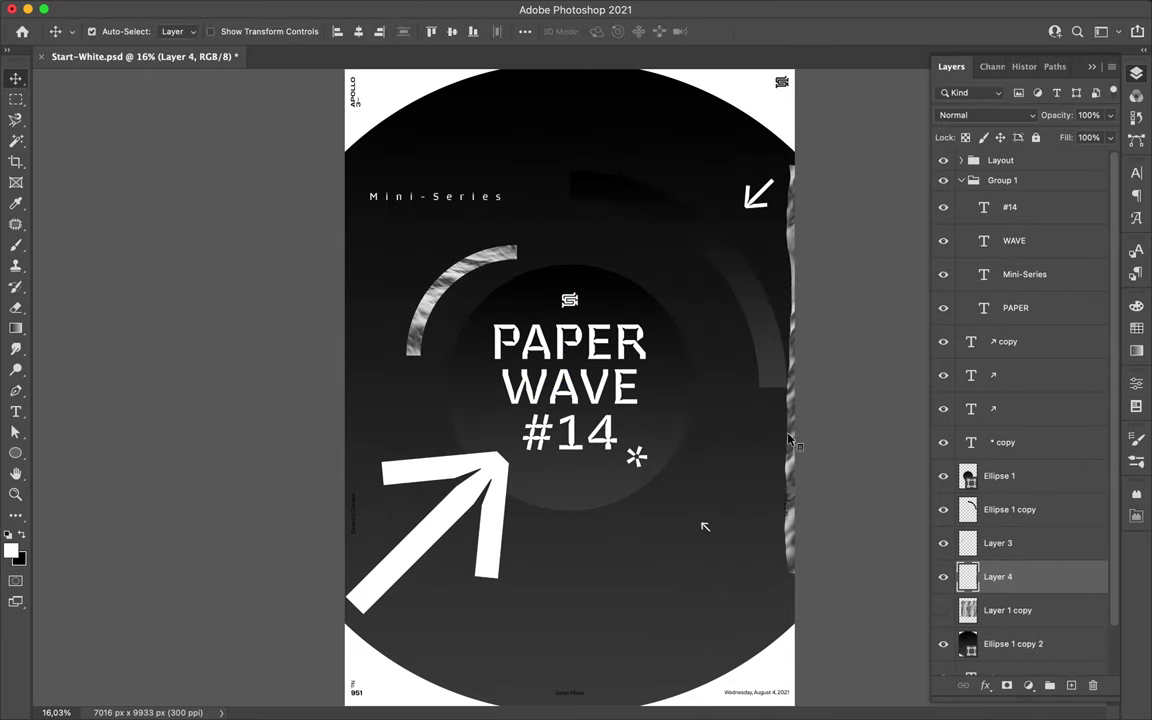
key("ctrl+bracketright")
key("ctrl+bracketright")
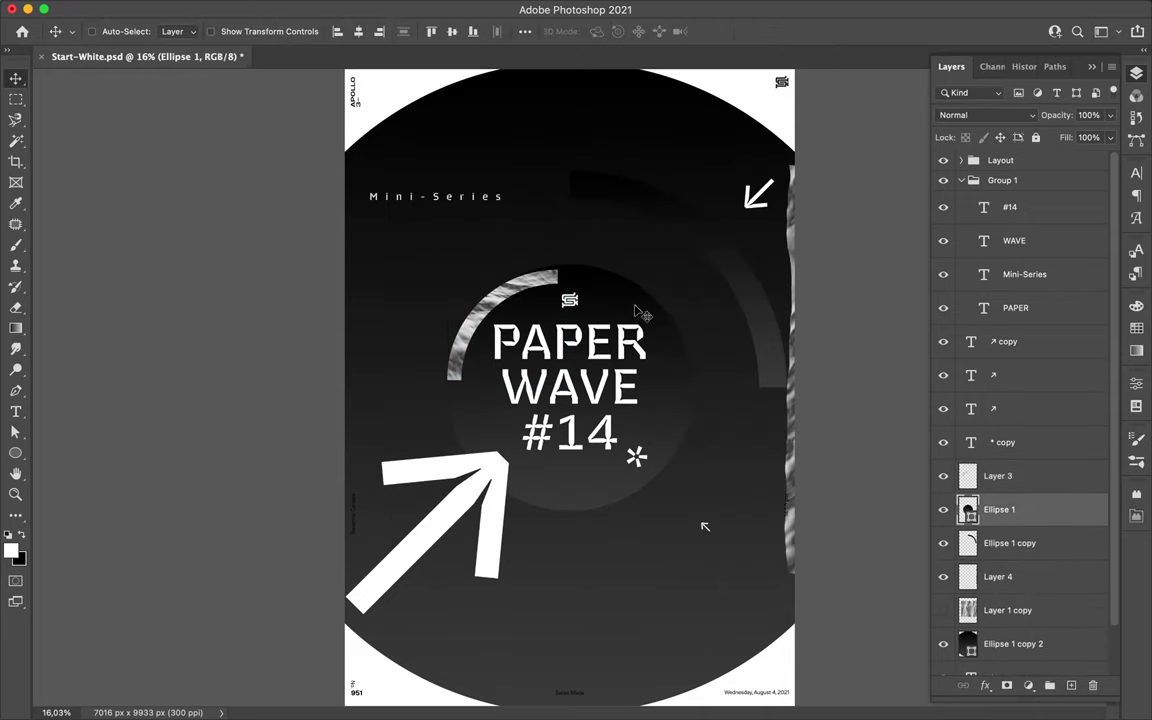
Shift the small top-right arrow left and nudge the textured arc down and right.
left_click(757, 213, "ctrl")
left_click_drag(757, 213, 737, 213)
left_click(480, 505, "ctrl")
key("ctrl+t")
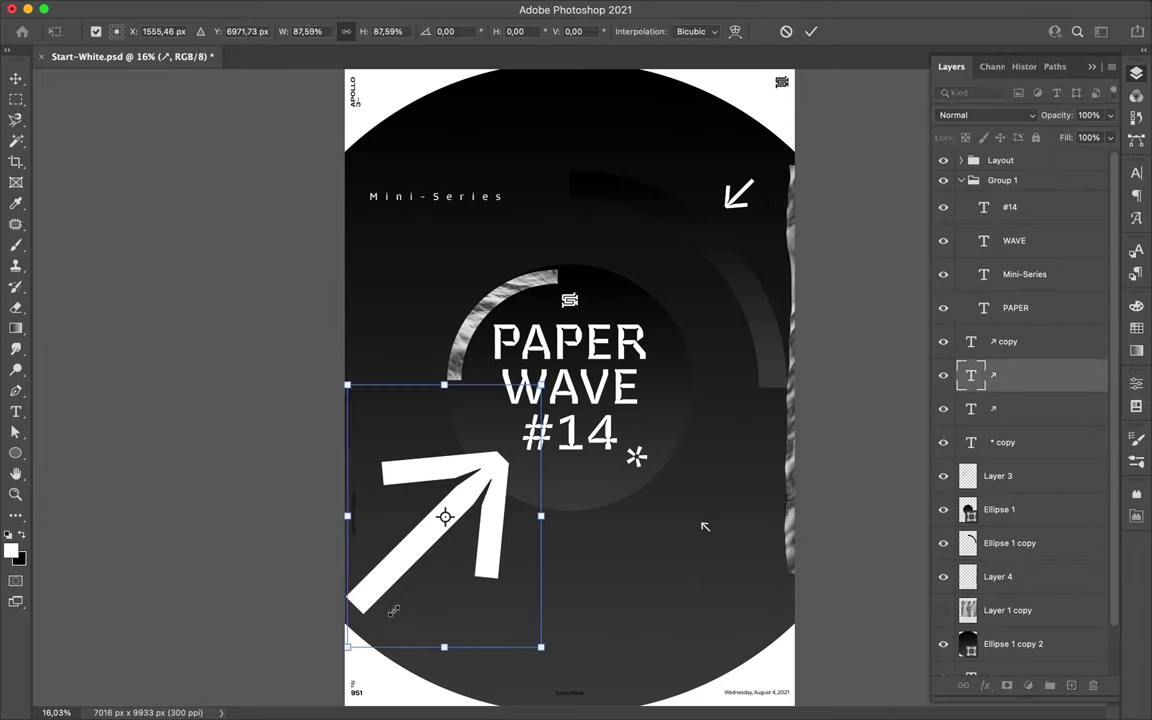
key("Return")
scroll(692, 514, "down", 2)
scroll(481, 190, "up", 5)
left_click(481, 190)
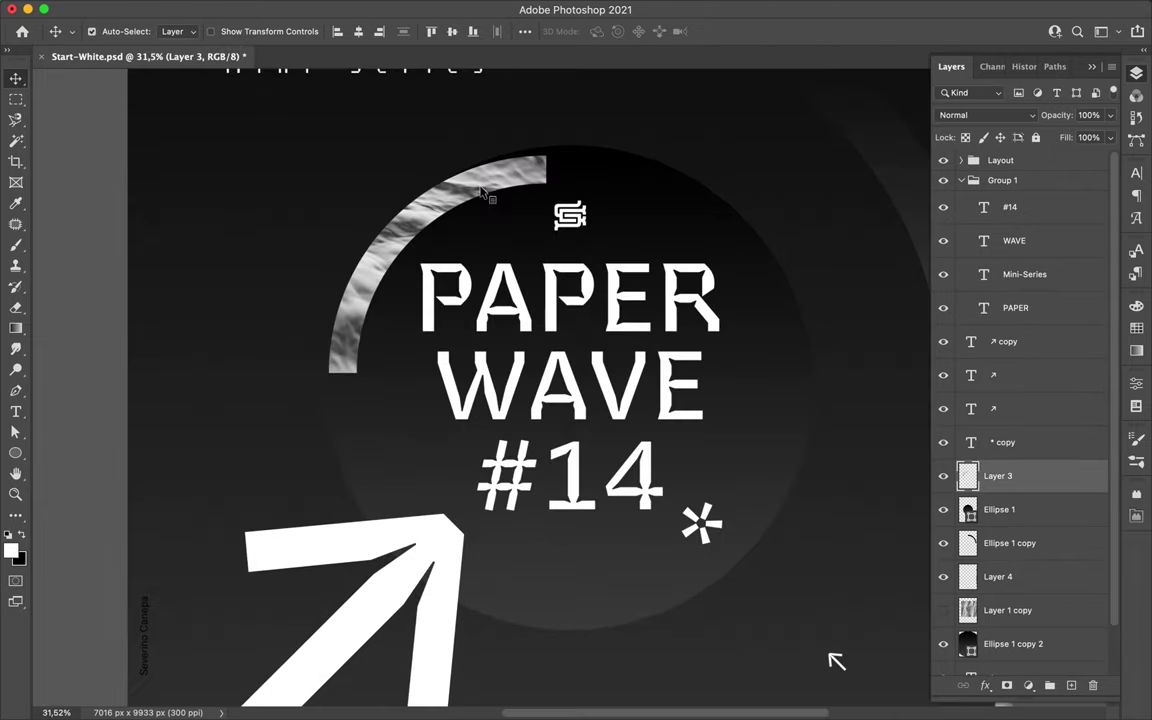
left_click_drag(481, 190, 500, 202)
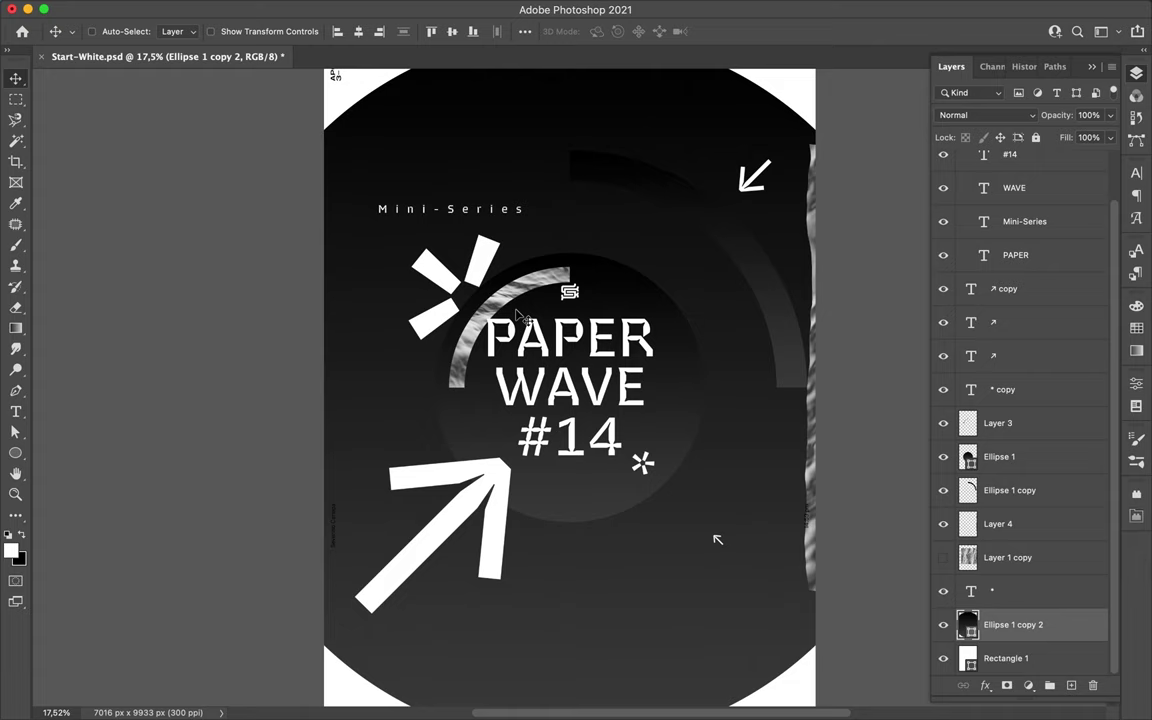
Shrink the starburst and move it up beside the title.
left_click(455, 290, "ctrl")
key("ctrl+t")
left_click_drag(500, 347, 463, 280)
key("Return")
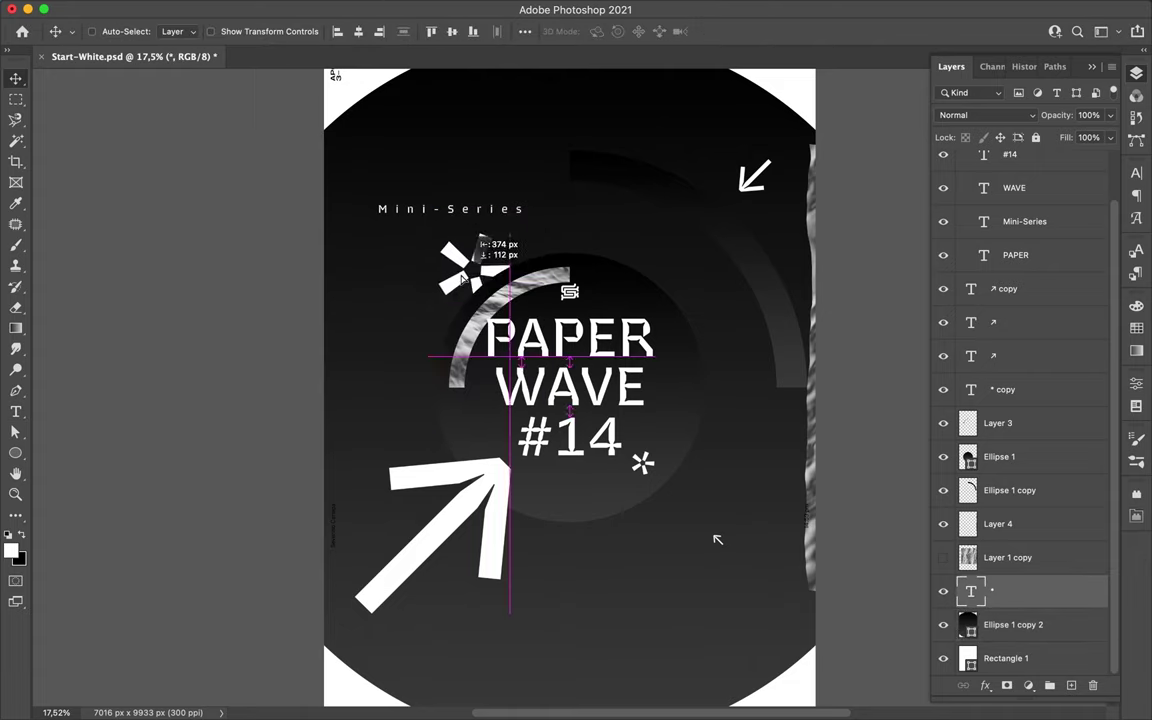
Fit the poster in view and set up the Ellipse tool's fill for new circles.
key("alt+period")
key("ctrl+0")
key("u")
left_click(176, 33)
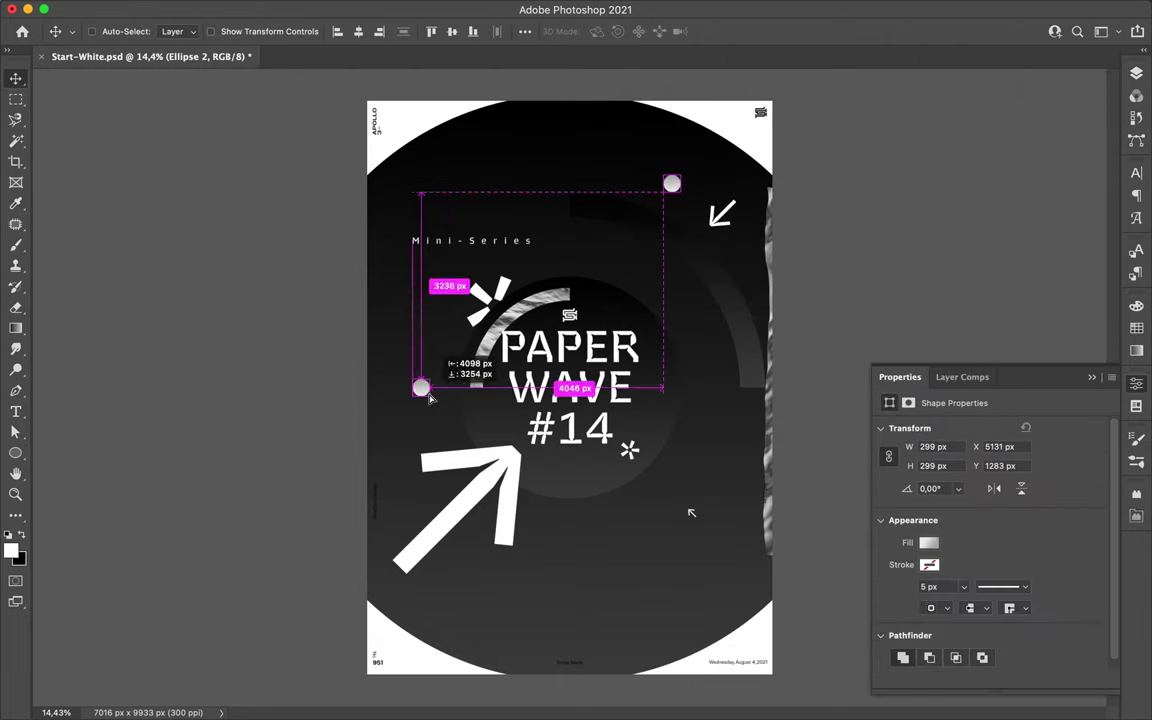
Place a copy of the small grey dot near the bottom of the poster.
left_click_drag(428, 398, 470, 601)
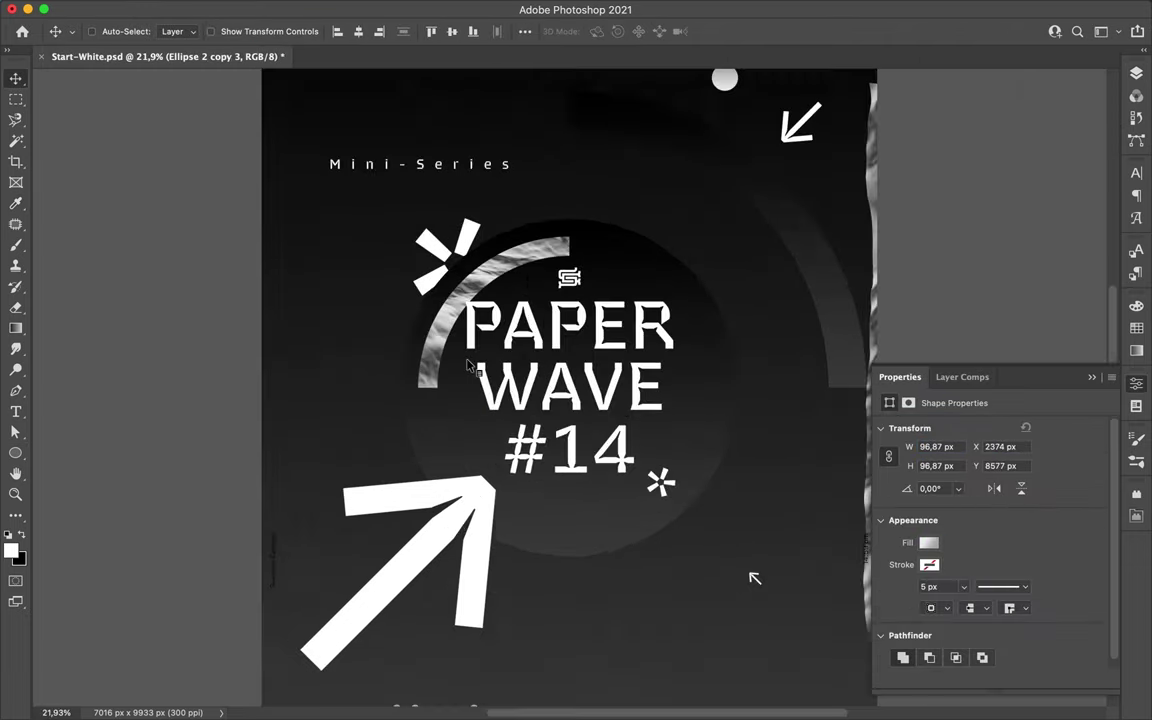
left_click(478, 288)
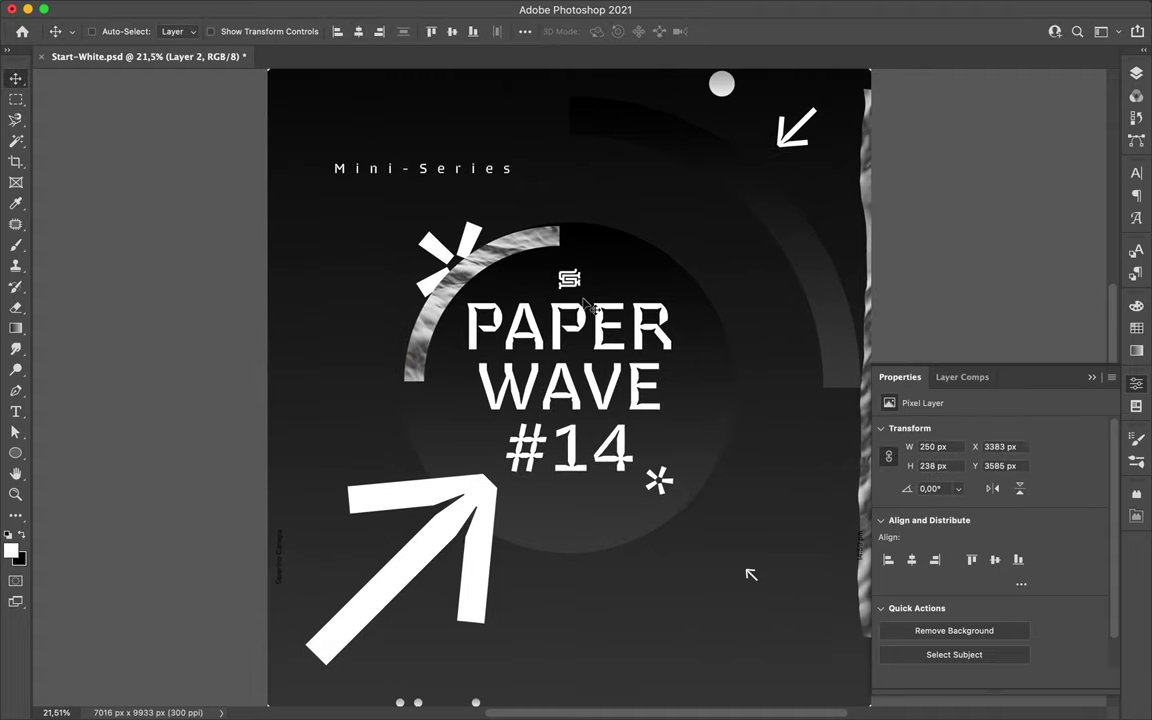
key("super+minus")
Alt-drag a copy of the big arrow to the right and rotate it.
left_click_drag(481, 489, 626, 514)
key("super+t")
mouse_move(491, 355)
left_mouse_down()
mouse_move(425, 441)
mouse_move(488, 393)
left_mouse_up()
Enlarge the arrow copy and position it over the title.
left_click_drag(727, 591, 836, 661)
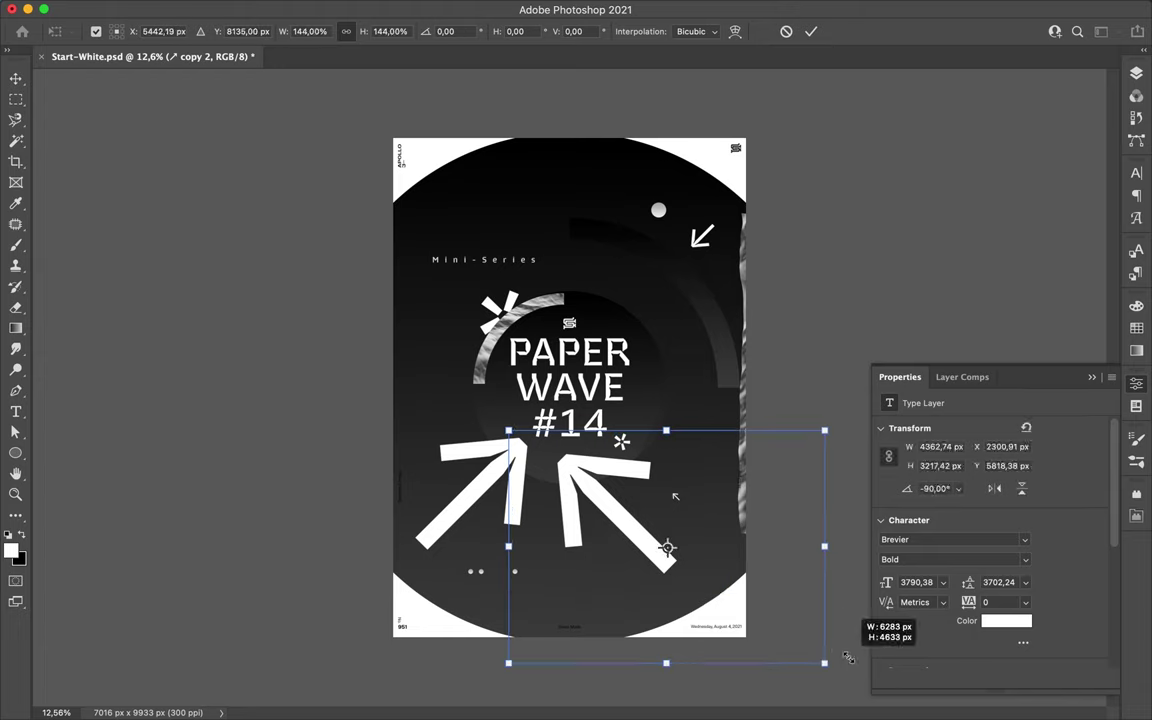
left_click_drag(506, 429, 447, 386)
key("Return")
left_click_drag(600, 480, 610, 440)
Make a dark rasterized copy of the arrow and place it in the lower right.
left_click(1136, 73)
left_click(962, 160)
right_click(997, 655)
left_click(841, 352)
left_click_drag(640, 520, 727, 598)
Rotate the white arrow copy and push it past the top edge of the poster.
left_click(1011, 322)
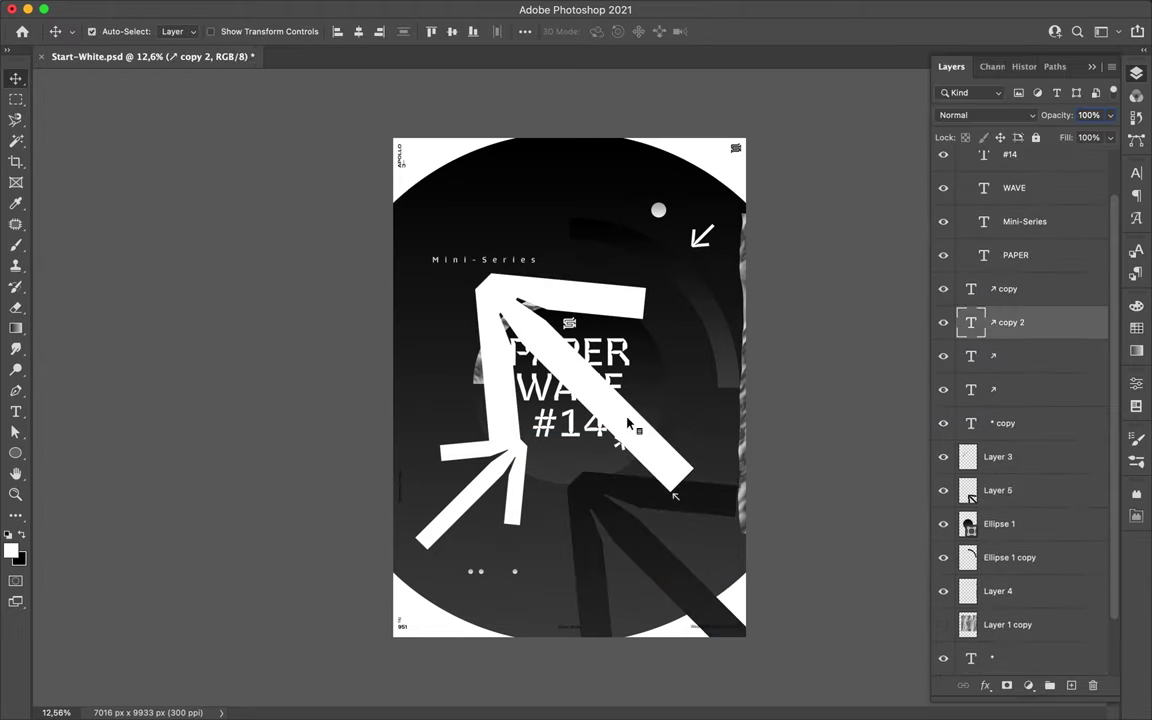
key("ctrl+t")
left_click_drag(720, 525, 700, 560)
key("Return")
mouse_move(590, 380)
left_mouse_down()
mouse_move(483, 208)
mouse_move(568, 208)
mouse_move(745, 415)
left_mouse_up()
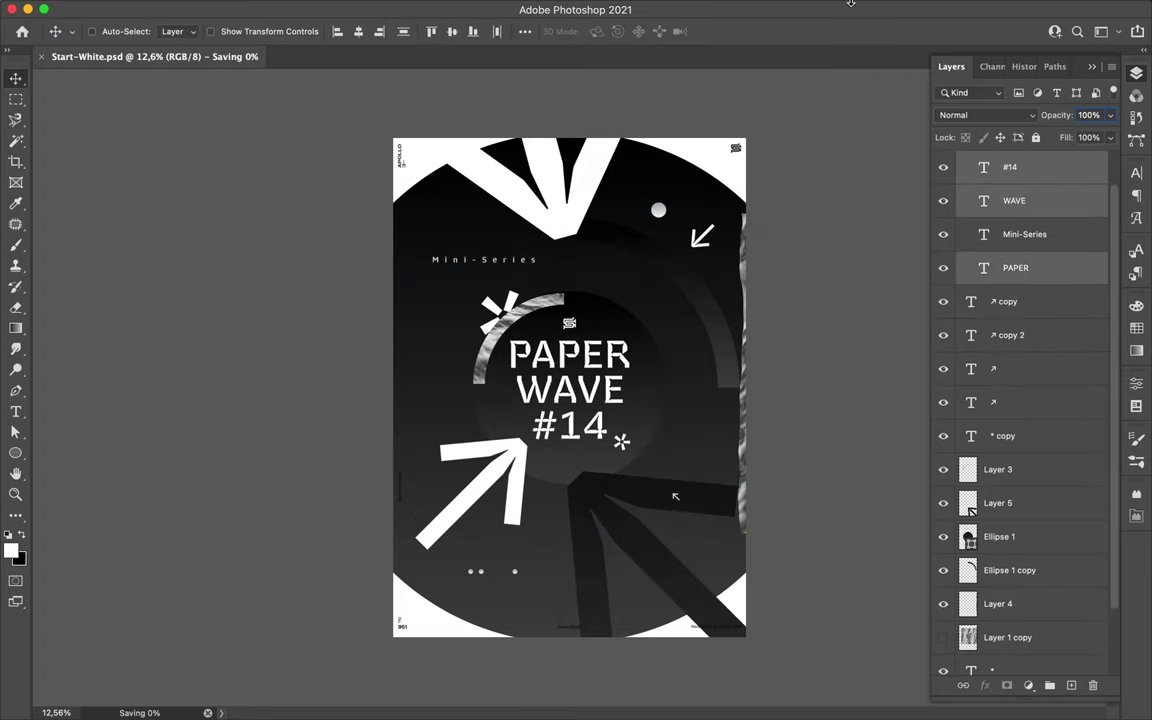